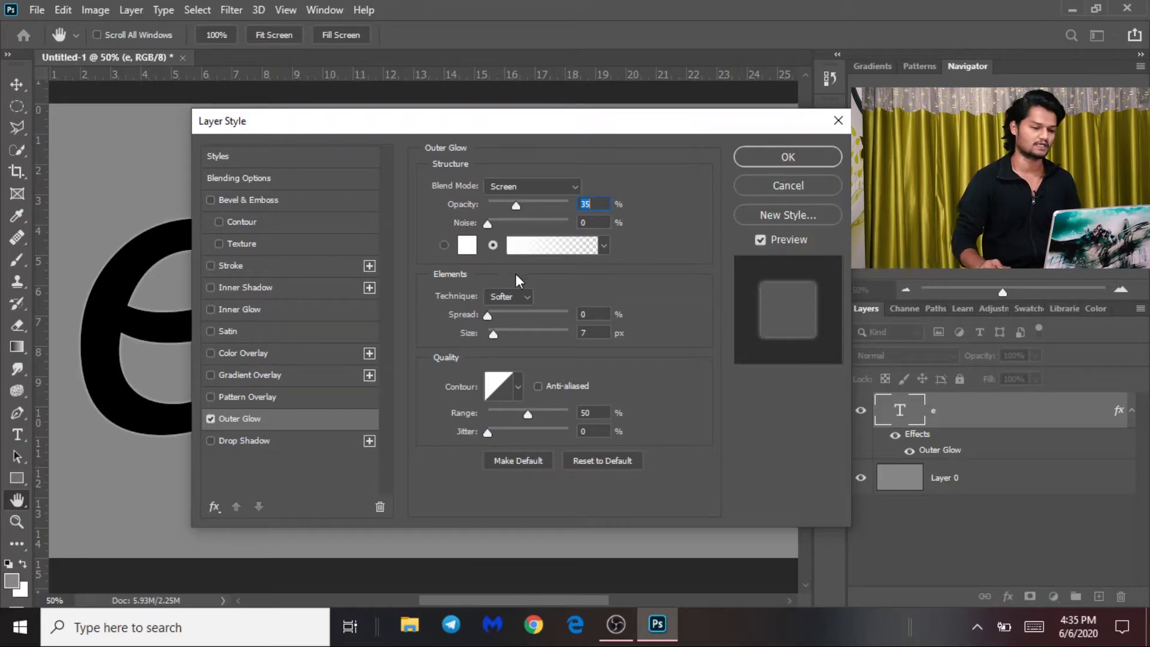
left_click(517, 190)
left_click(519, 188)
left_click(467, 249)
left_click_drag(702, 238, 690, 274)
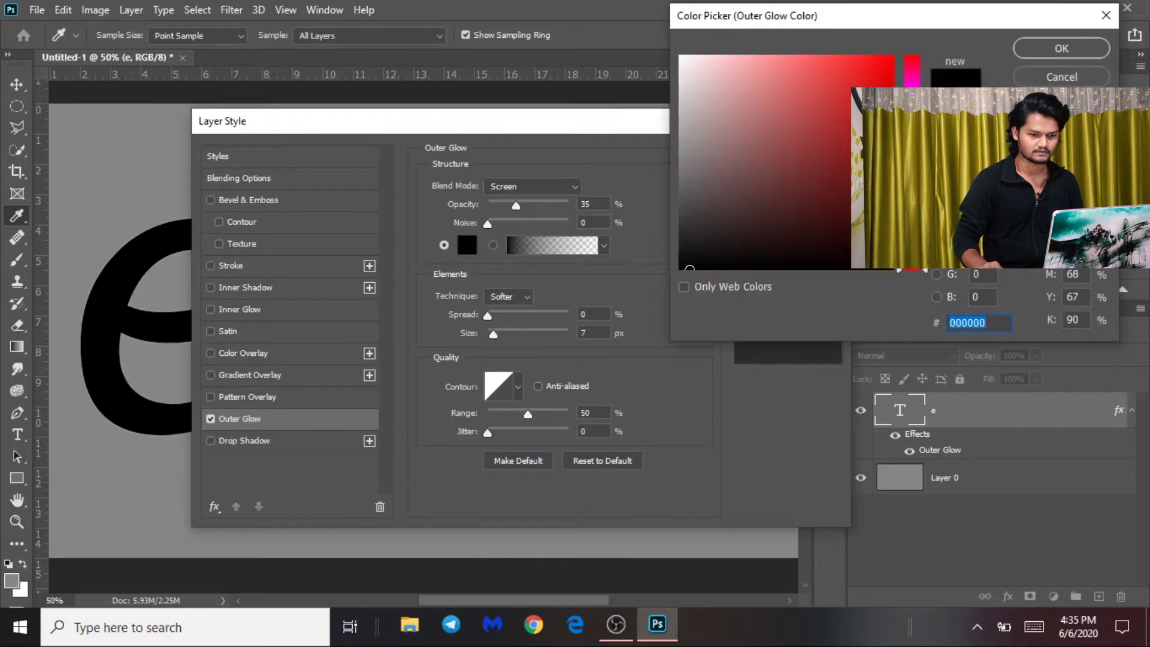
key("Escape")
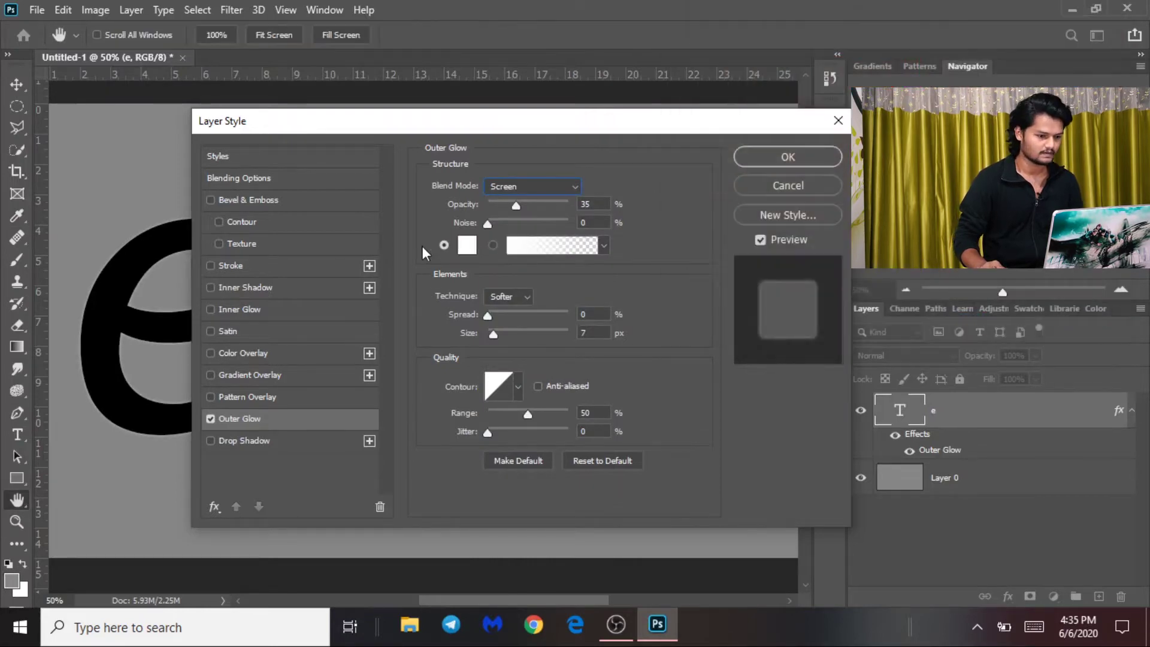
Set the outer glow's blend mode to Normal, its opacity to 81% and its spread to 15%
left_click(525, 184)
left_click(521, 201)
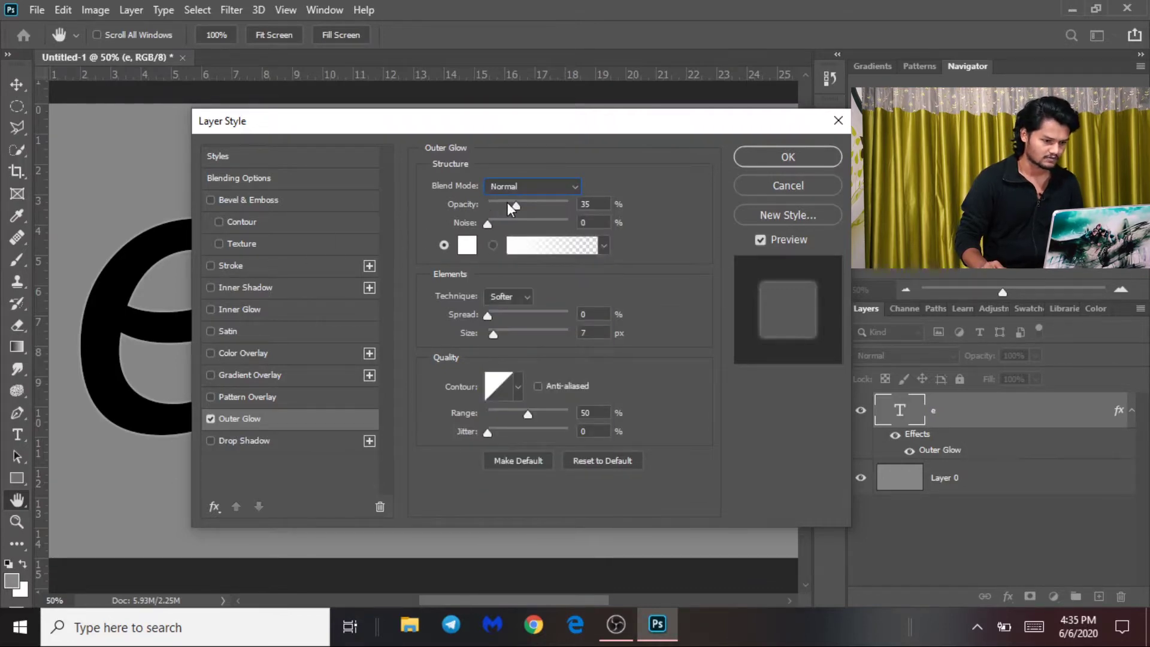
left_click_drag(534, 203, 555, 204)
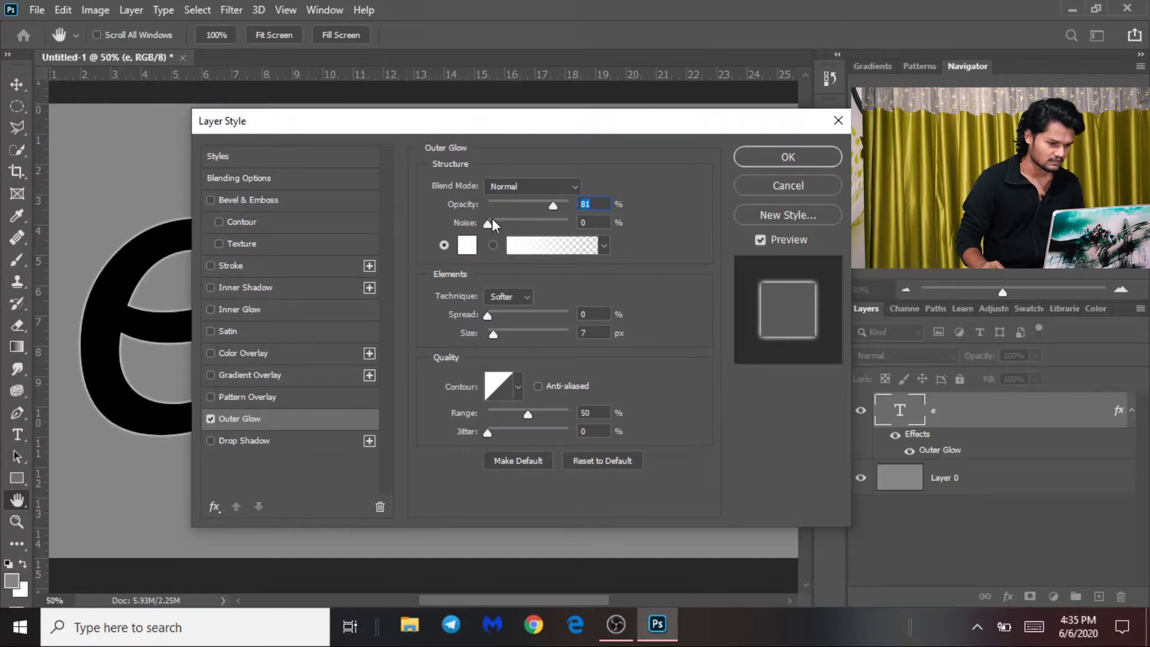
left_click_drag(491, 315, 499, 318)
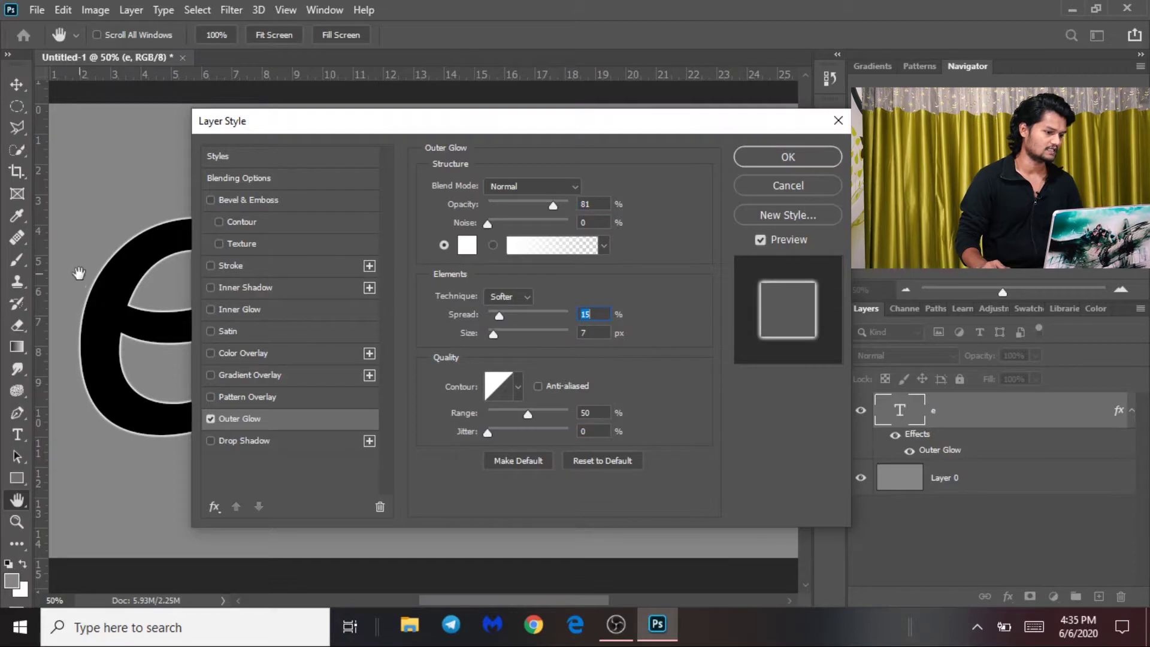
Examine the white outer glow along the edges of the letter e at higher magnification
left_click_drag(507, 131, 808, 337)
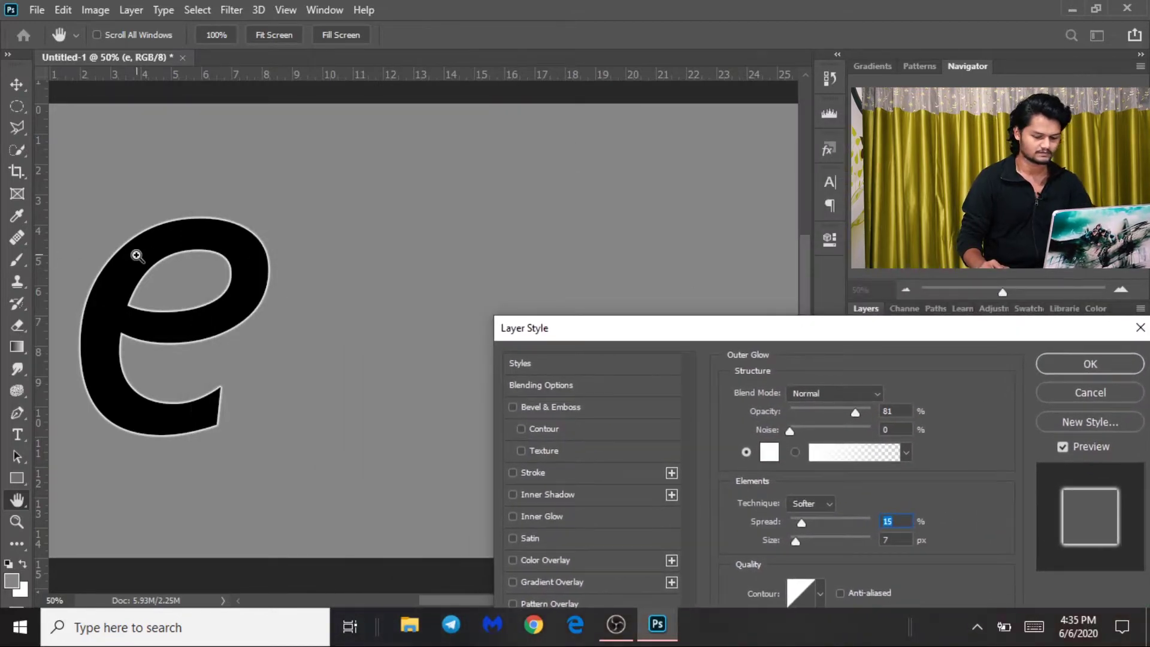
key("ctrl+plus")
left_click_drag(136, 262, 235, 261)
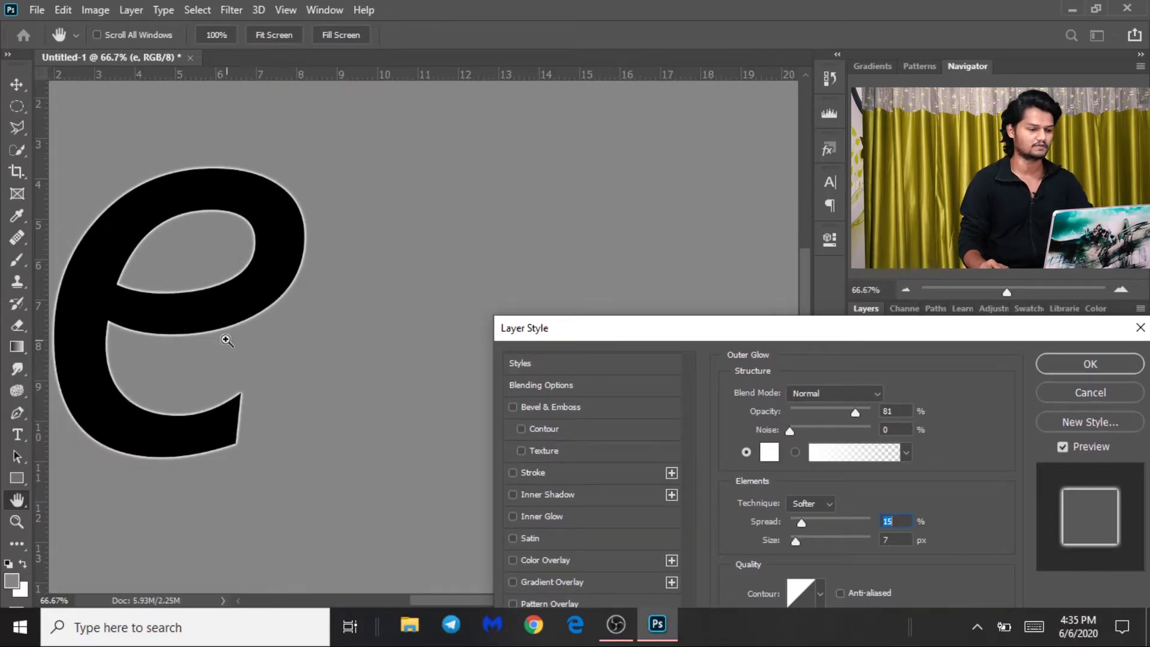
key("ctrl+plus")
key("ctrl+plus")
left_click_drag(225, 262, 313, 321)
left_click_drag(239, 282, 310, 338)
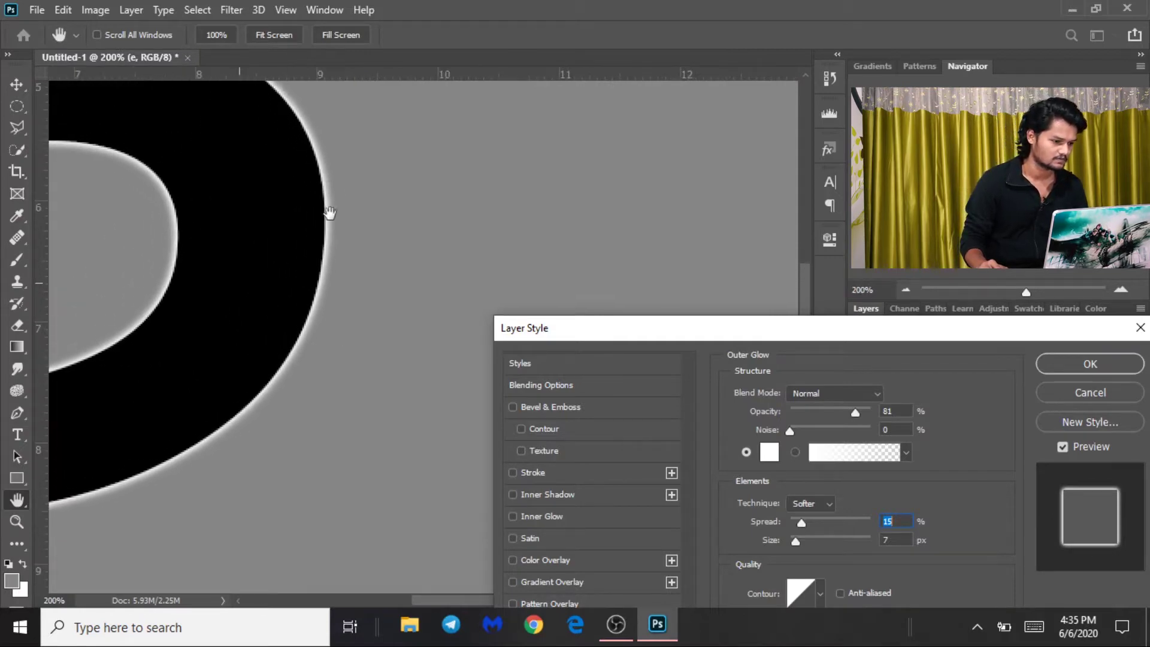
key("ctrl+minus")
key("ctrl+minus")
left_click_drag(311, 315, 191, 257)
left_click_drag(575, 333, 269, 127)
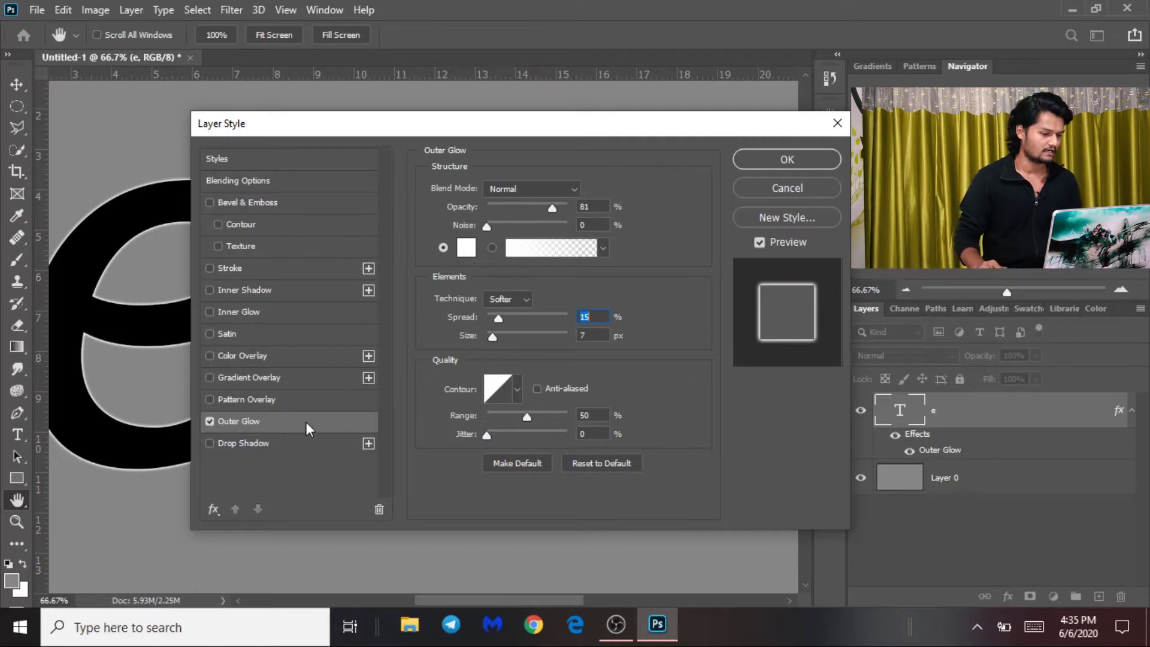
Change the outer glow colour to 000000, choose the single-peak contour and apply the layer style
left_click(466, 248)
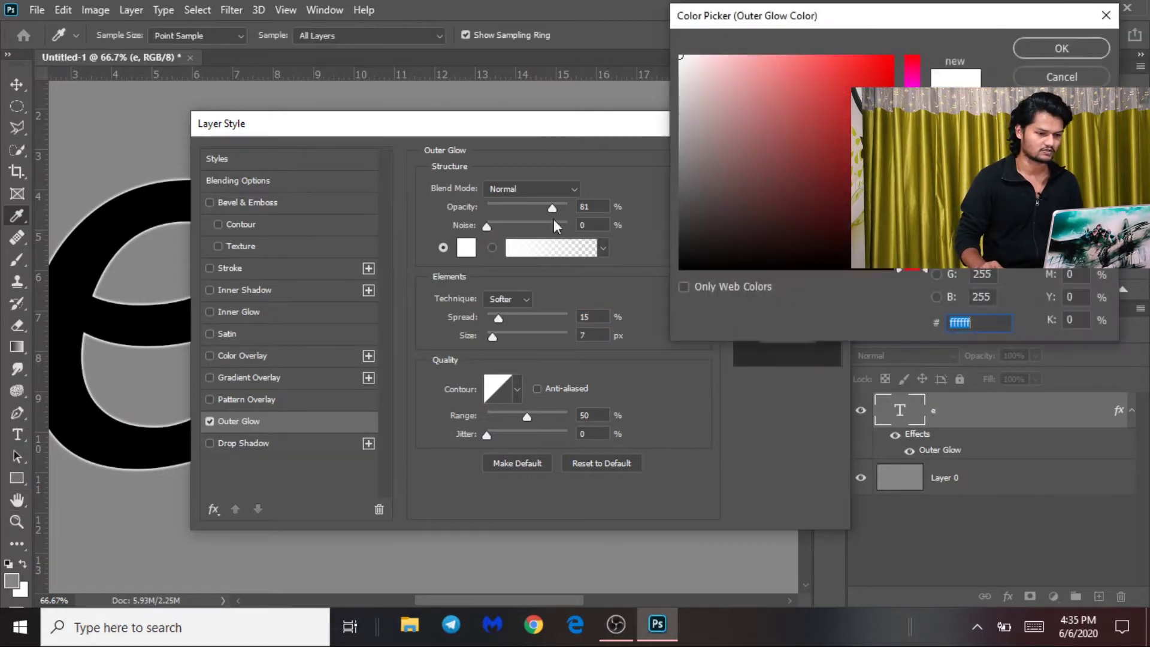
type("000000")
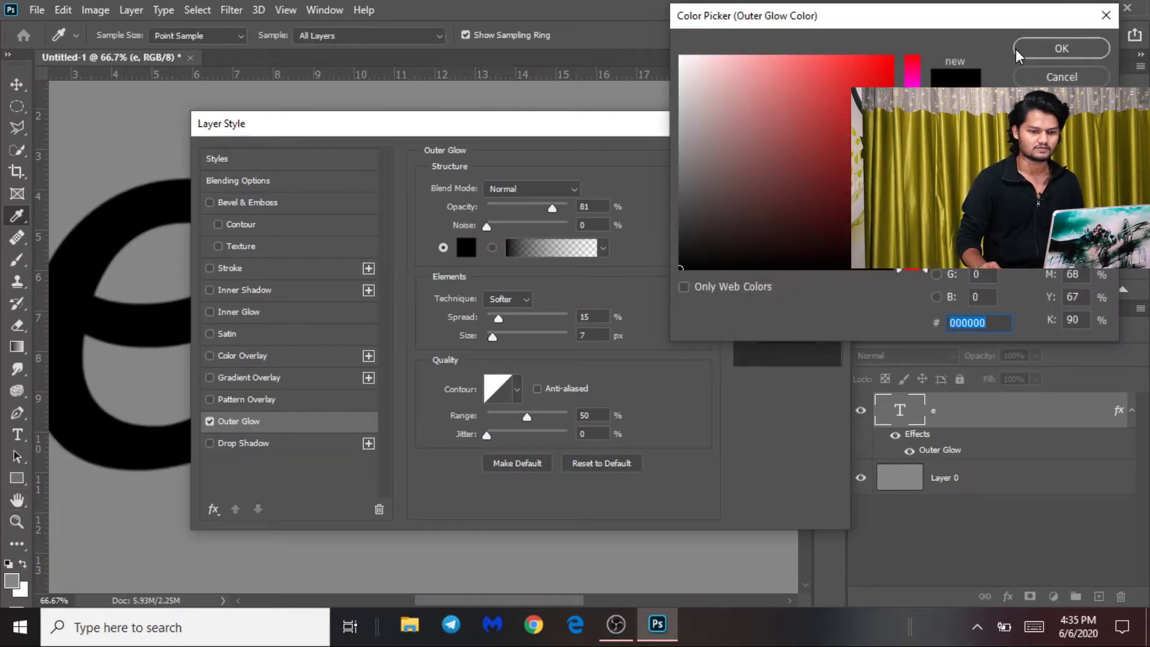
left_click(1019, 52)
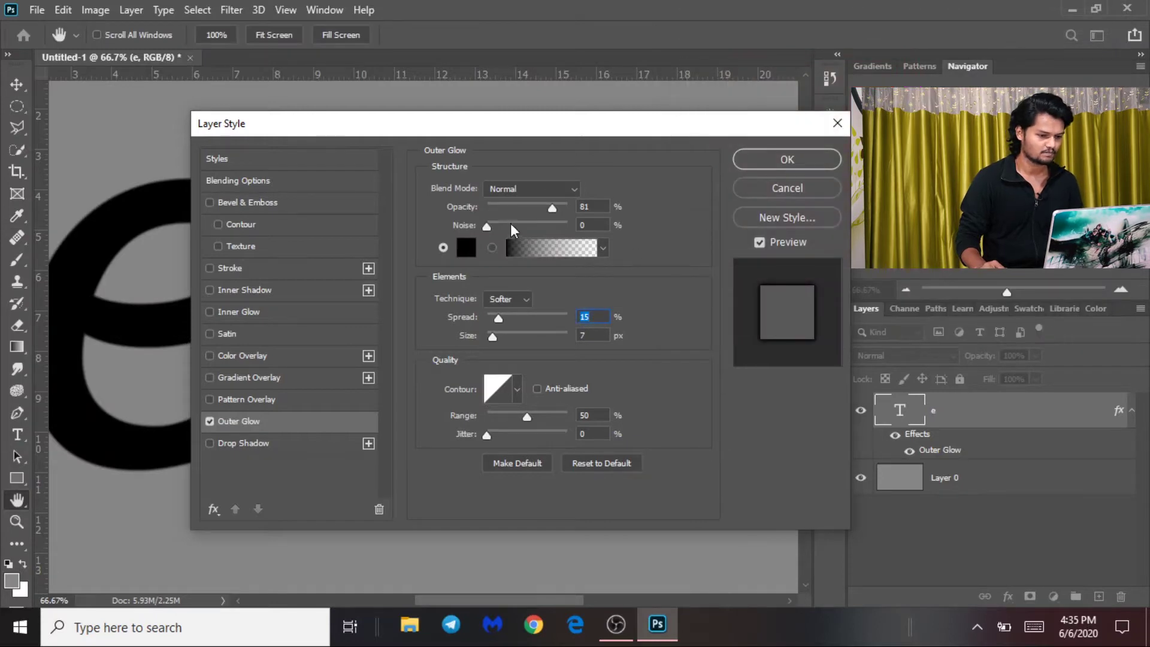
left_click(518, 391)
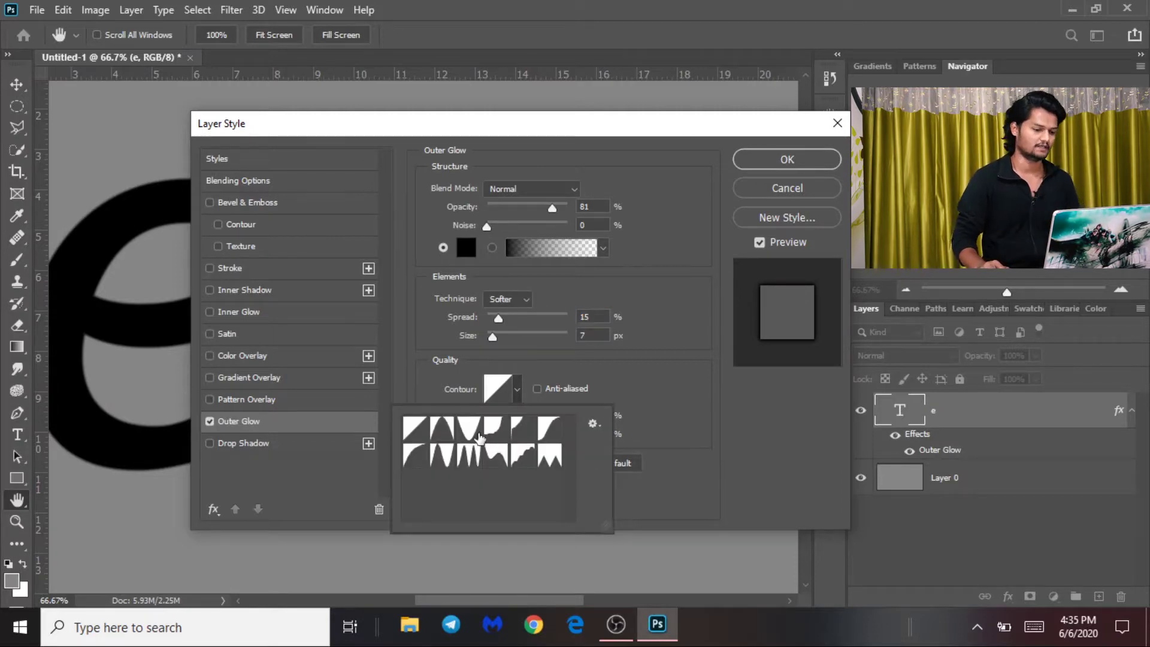
left_click(443, 437)
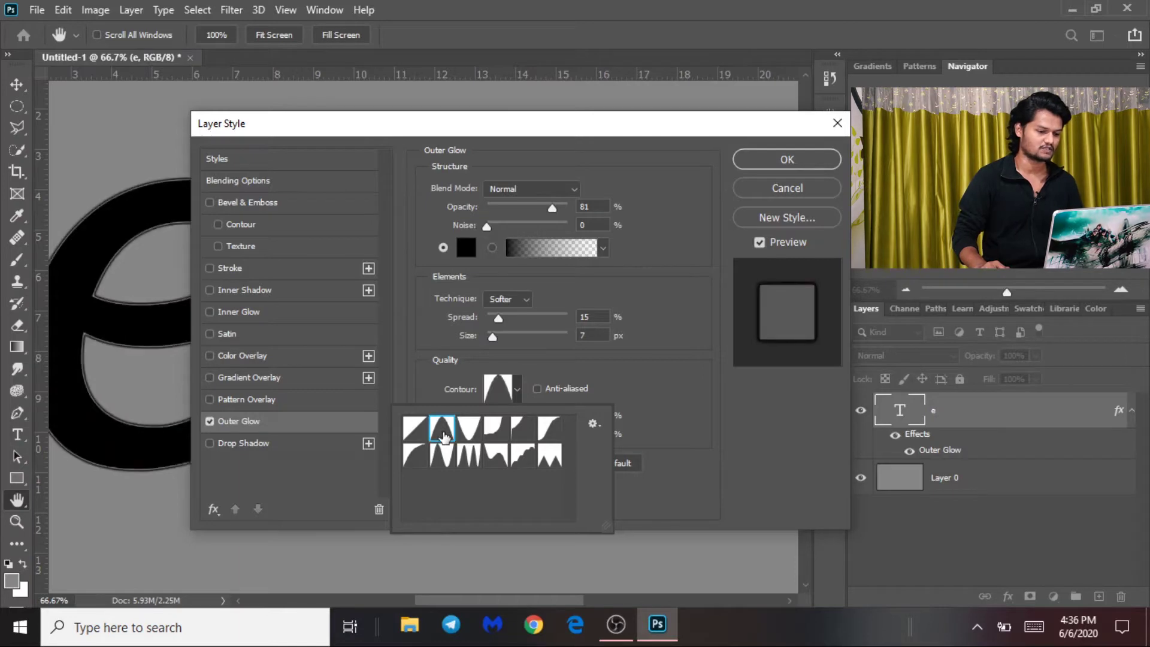
left_click(787, 157)
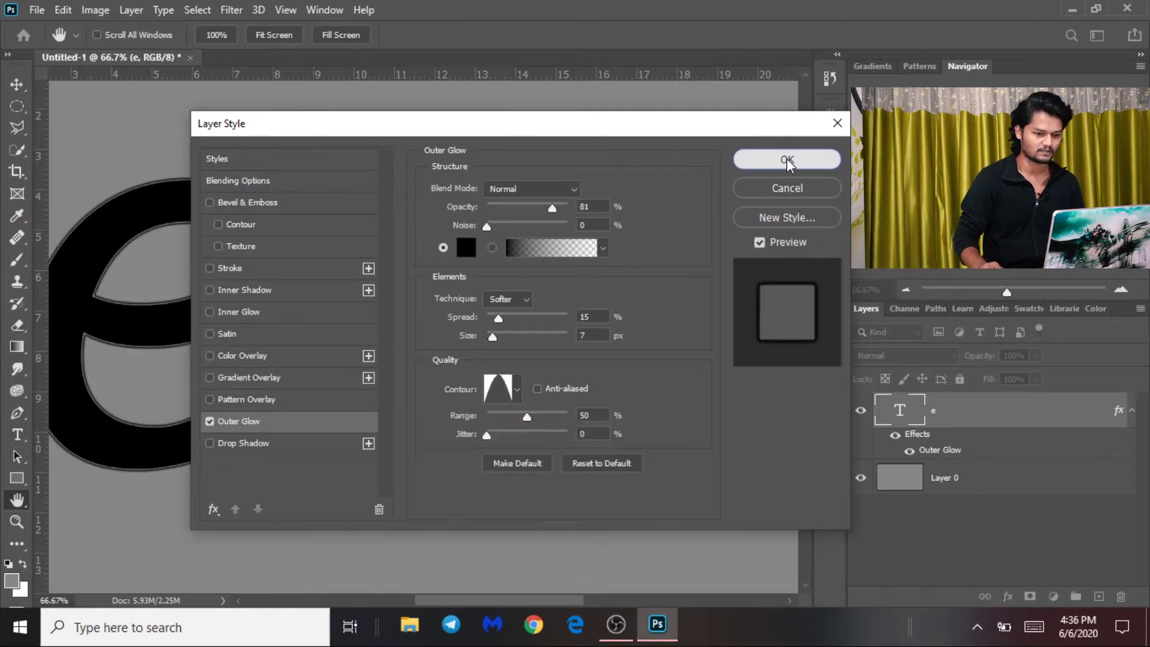
left_click(785, 159)
Reopen the letter e's layer style and try an outer glow with 28% range, 26% spread and 32 px size
double_click(974, 418)
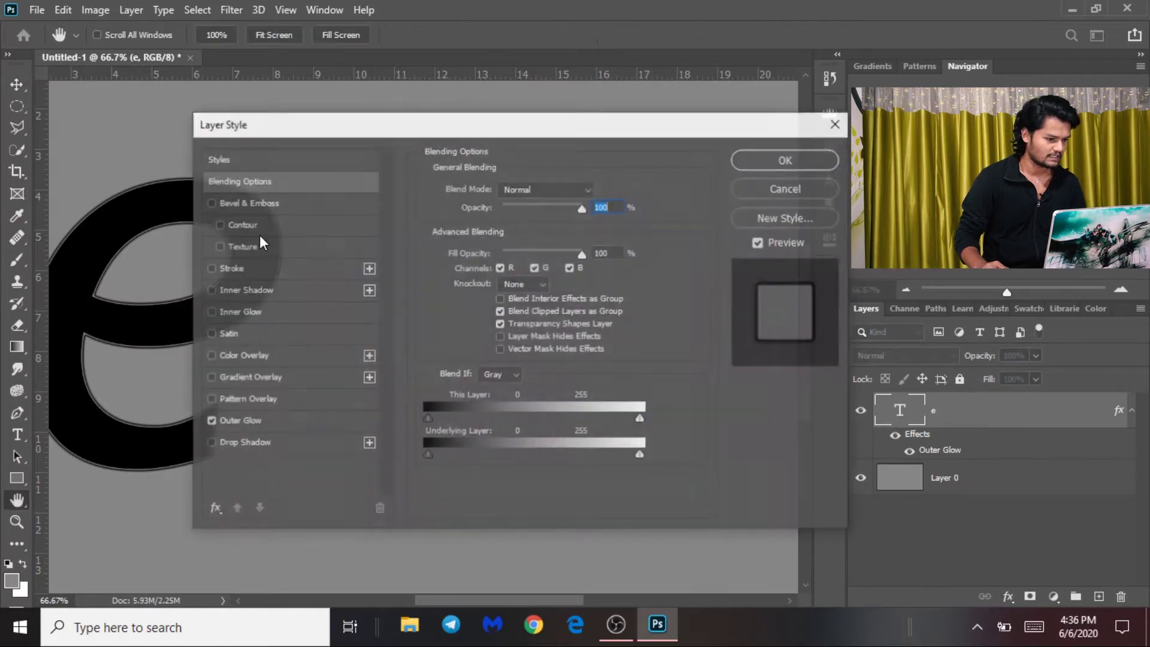
left_click_drag(423, 127, 782, 321)
left_click_drag(168, 299, 232, 296)
left_click_drag(779, 320, 441, 124)
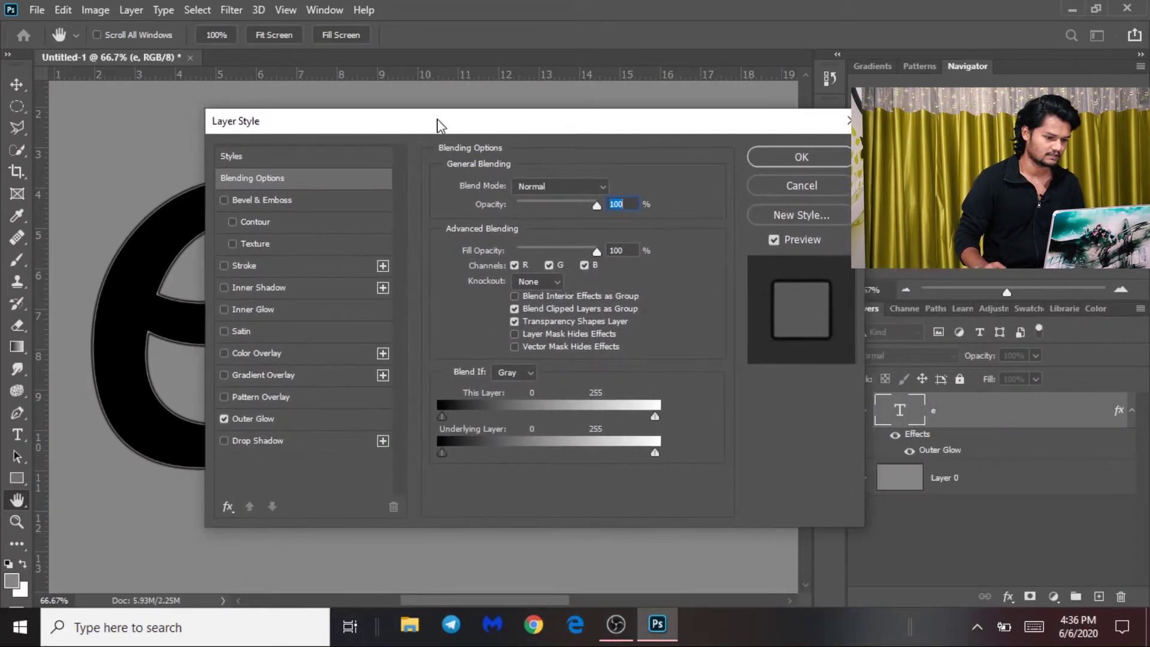
left_click(252, 421)
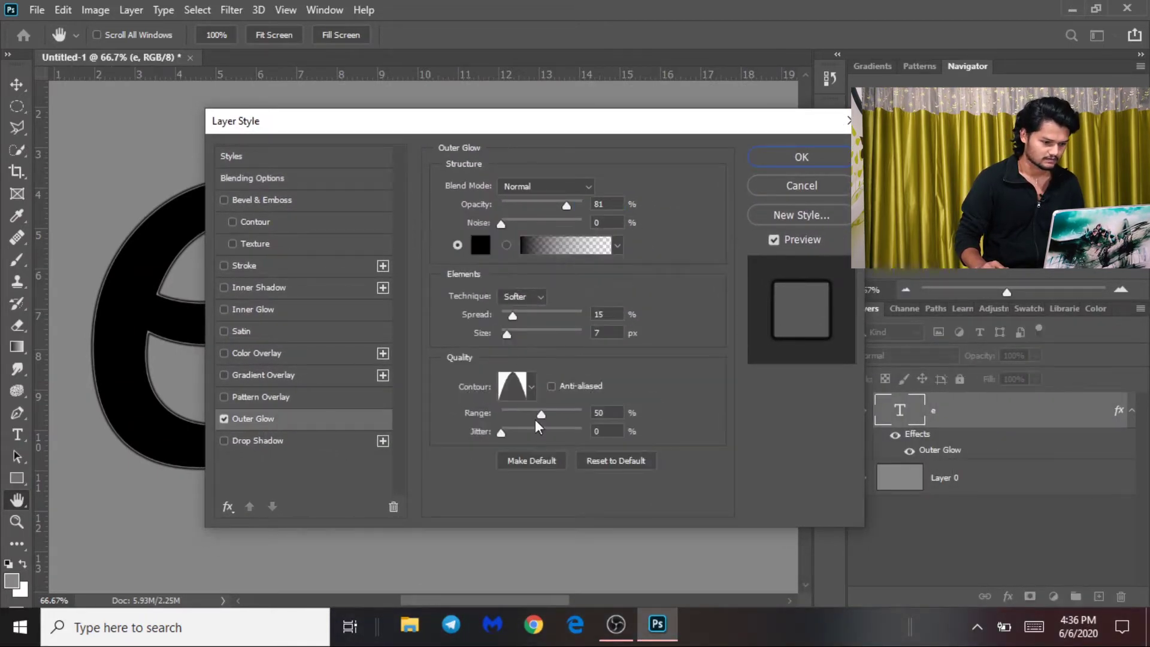
left_click_drag(539, 413, 522, 414)
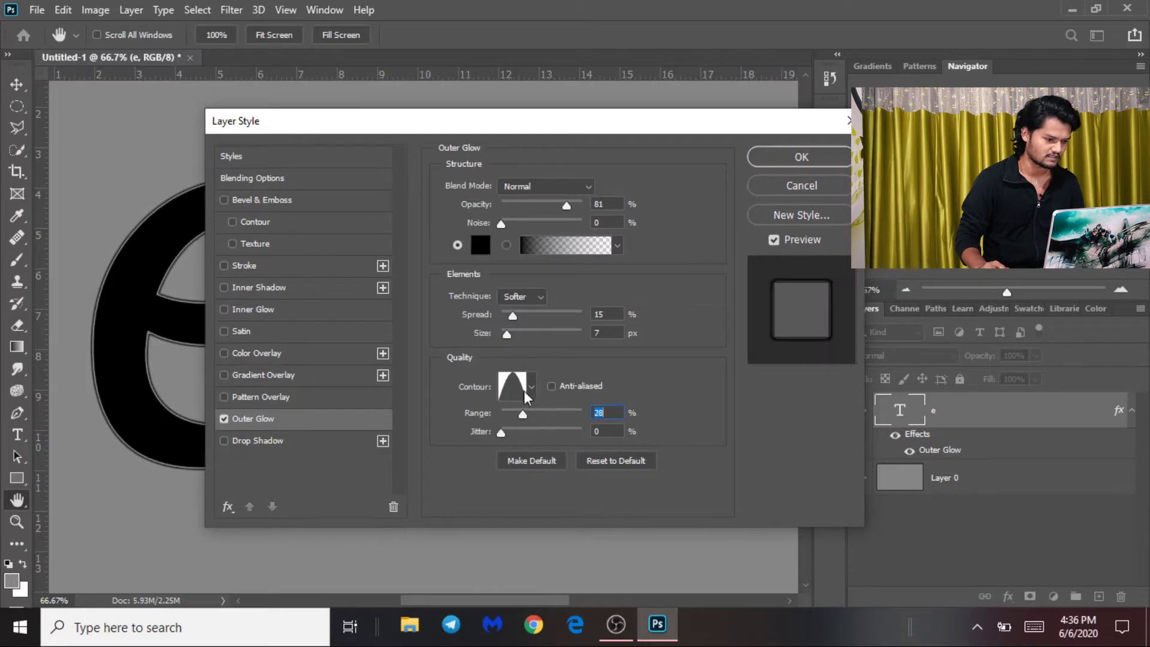
left_click_drag(512, 315, 518, 334)
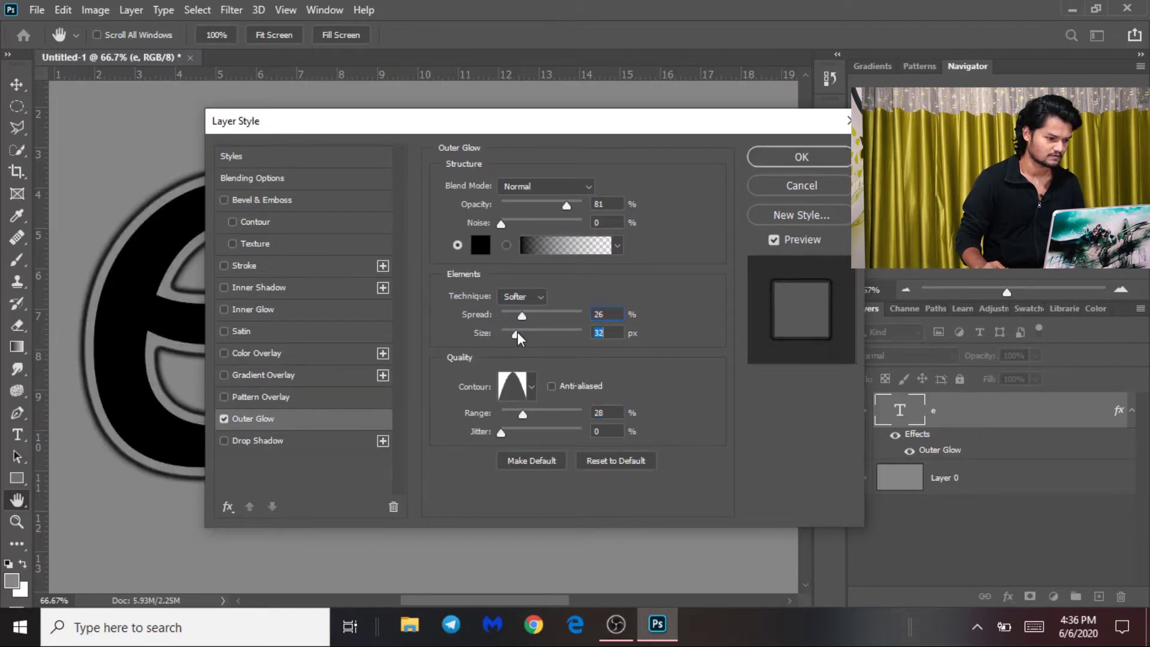
Try lowering the outer glow's opacity to 35%, inspect the effect around the letter and view the technique options
left_click_drag(566, 206, 534, 222)
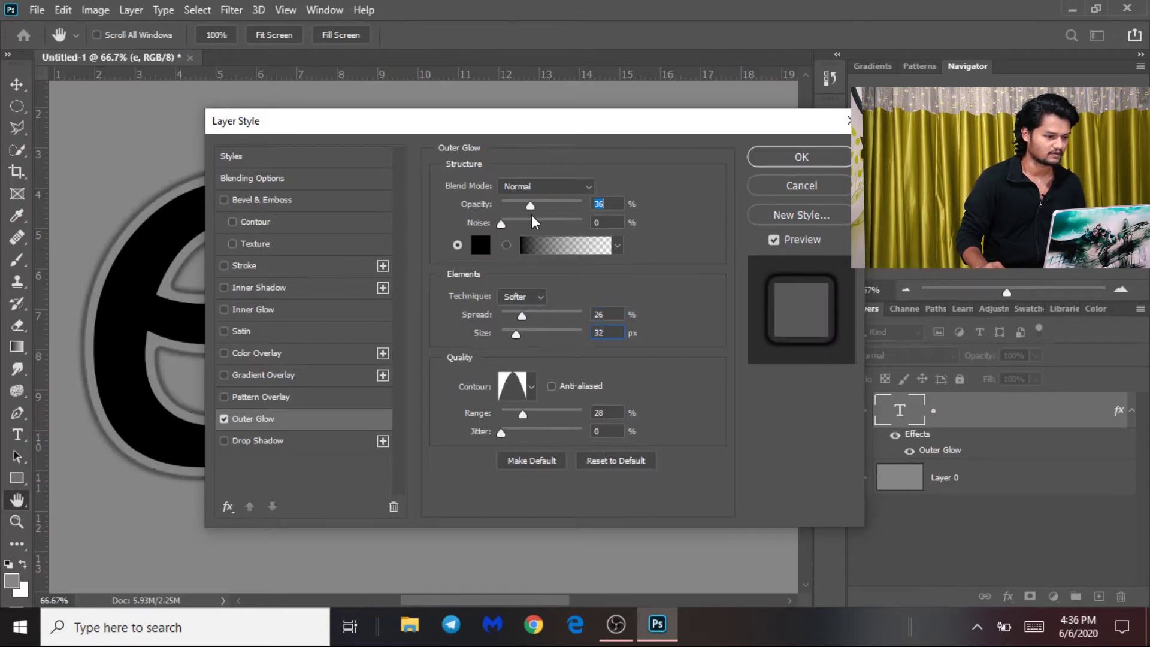
left_click_drag(581, 127, 985, 343)
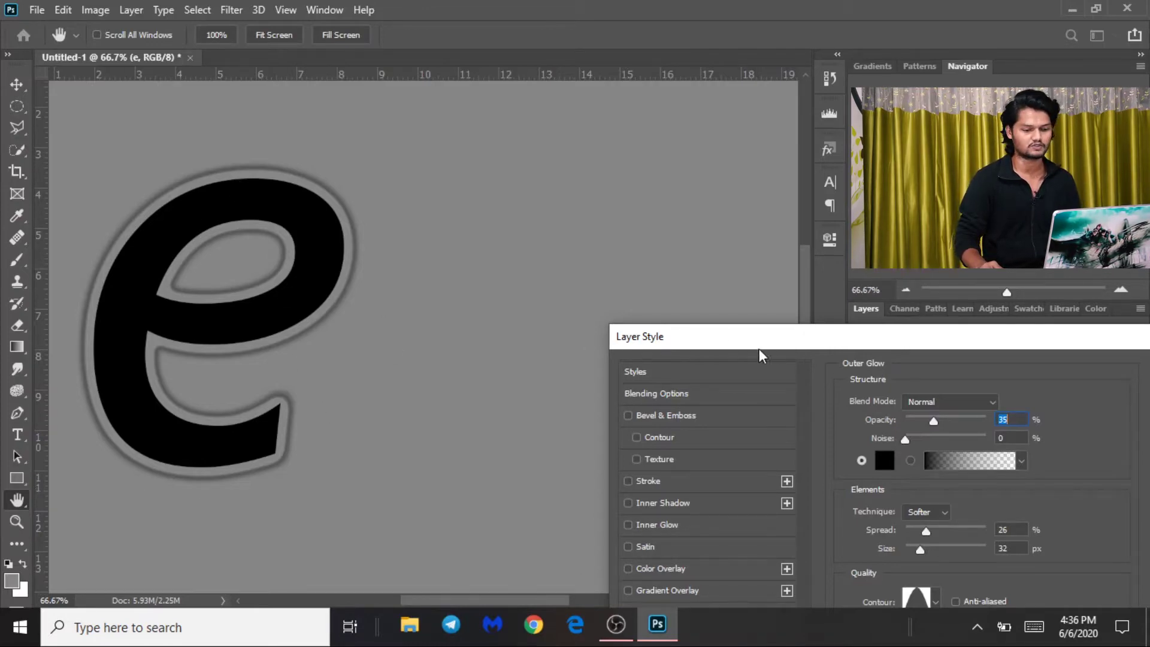
left_click_drag(788, 344, 373, 156)
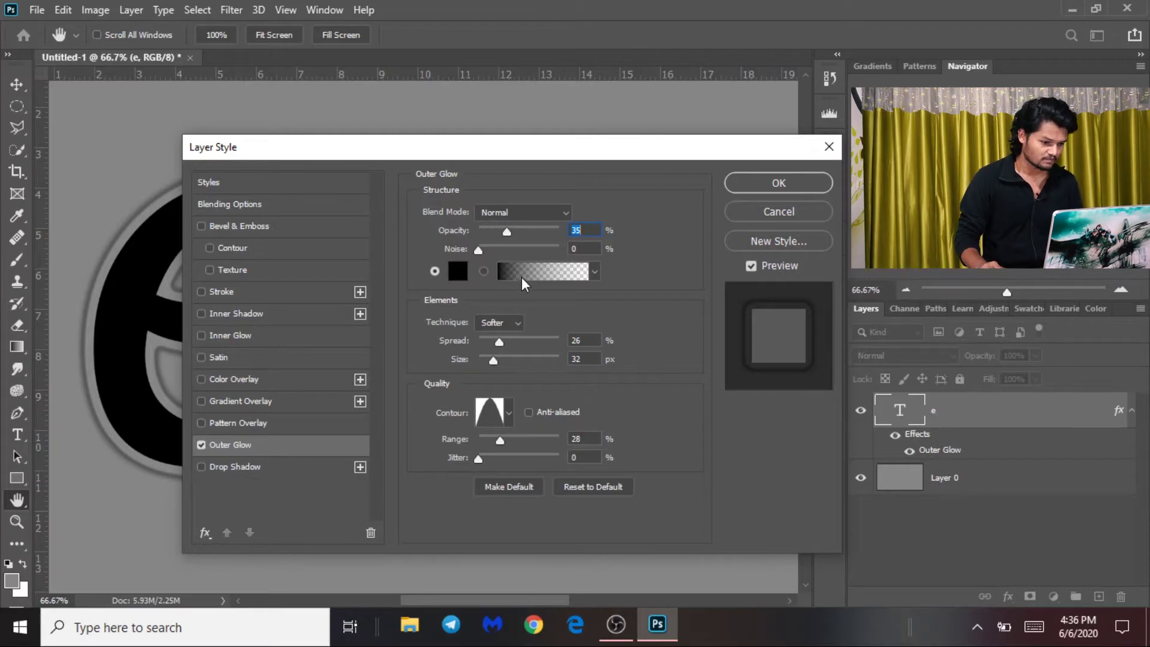
left_click(508, 327)
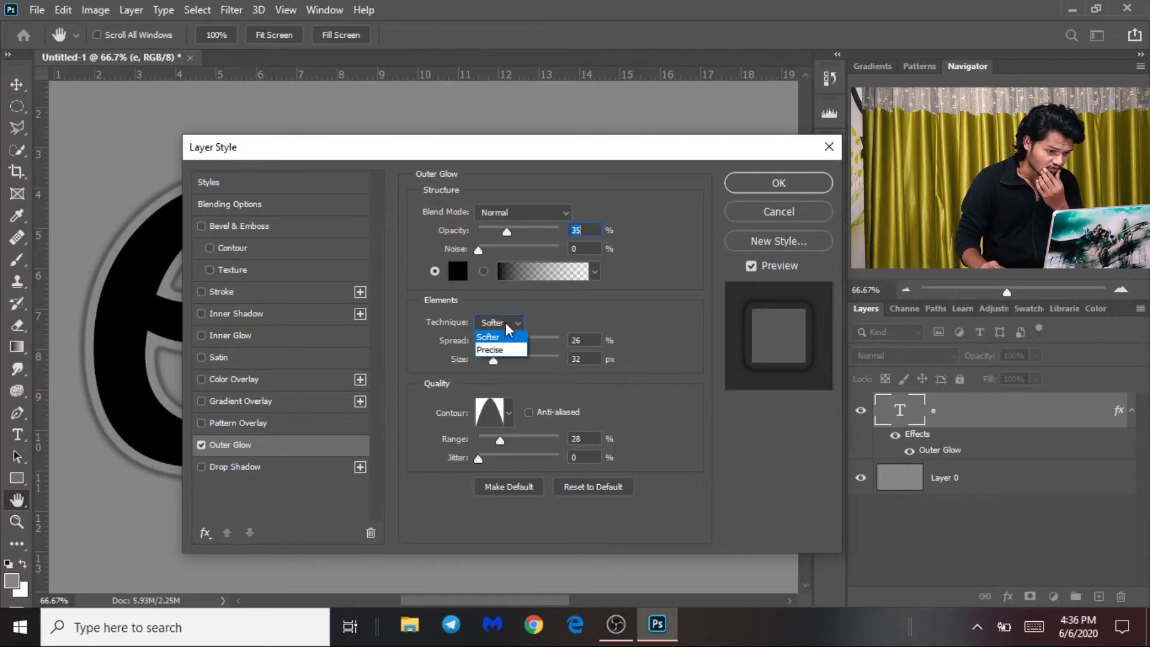
left_click(539, 321)
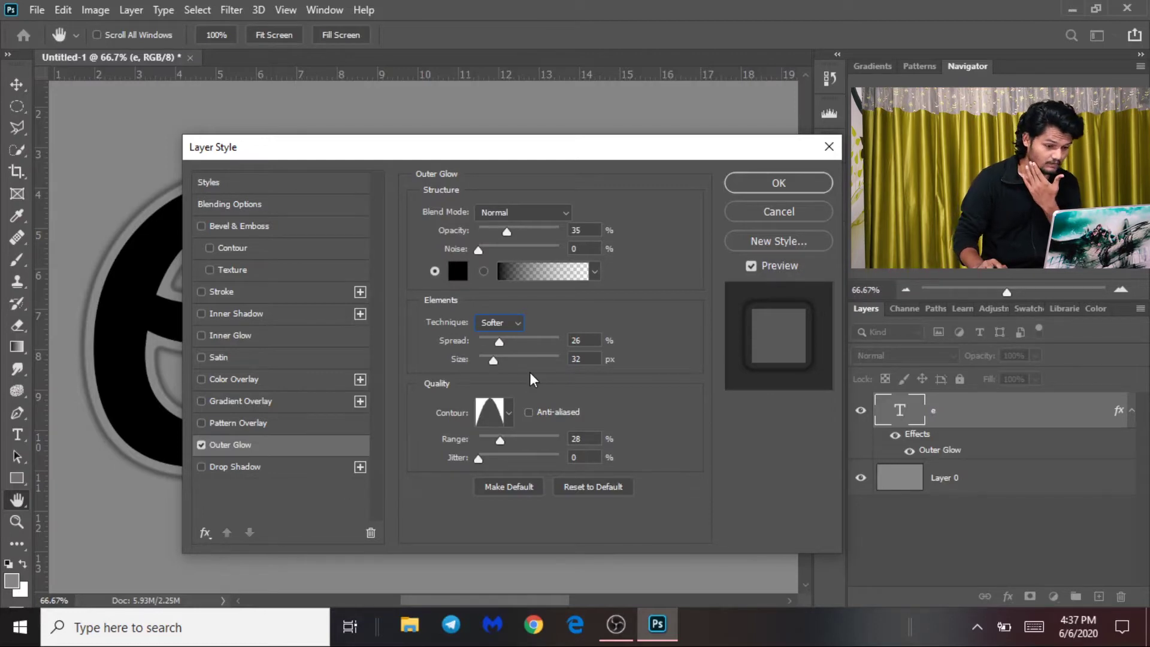
Preview a drop shadow on the letter e with the outer glow turned off, and discard the layer style changes
left_click(285, 468)
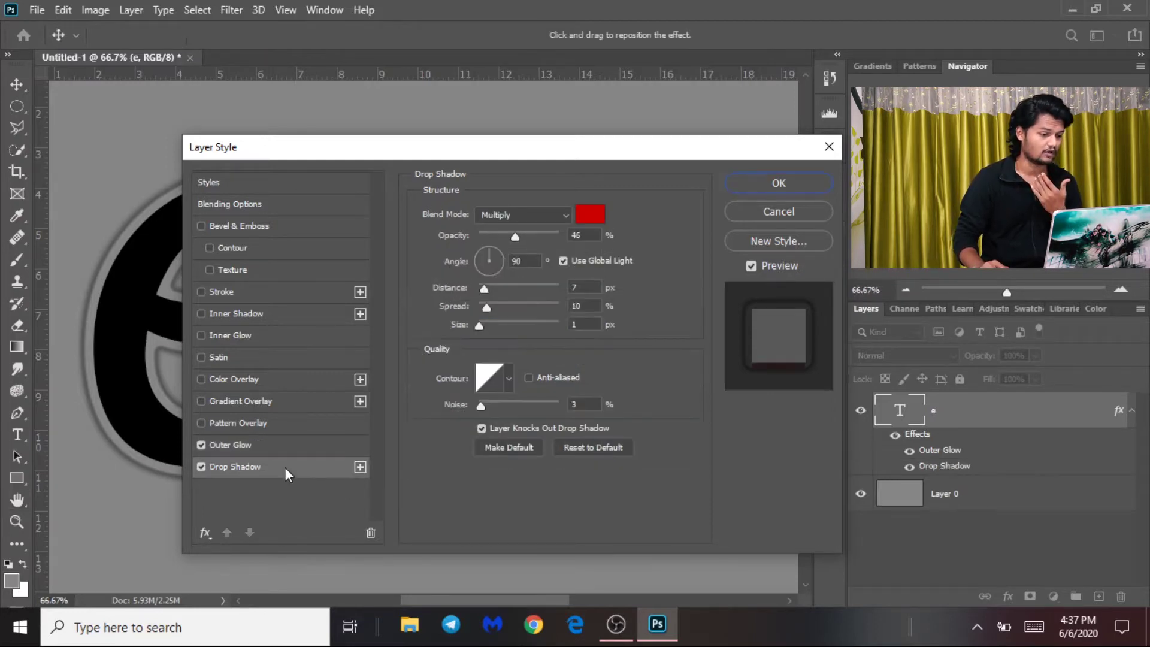
left_click(202, 445)
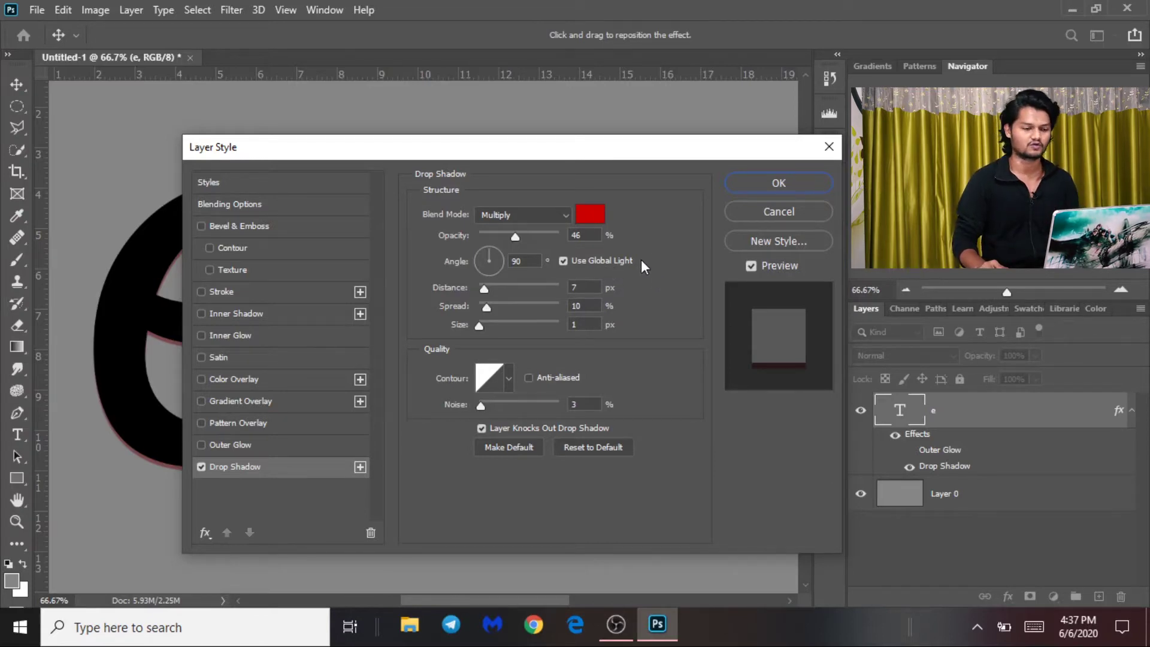
left_click_drag(556, 152, 979, 350)
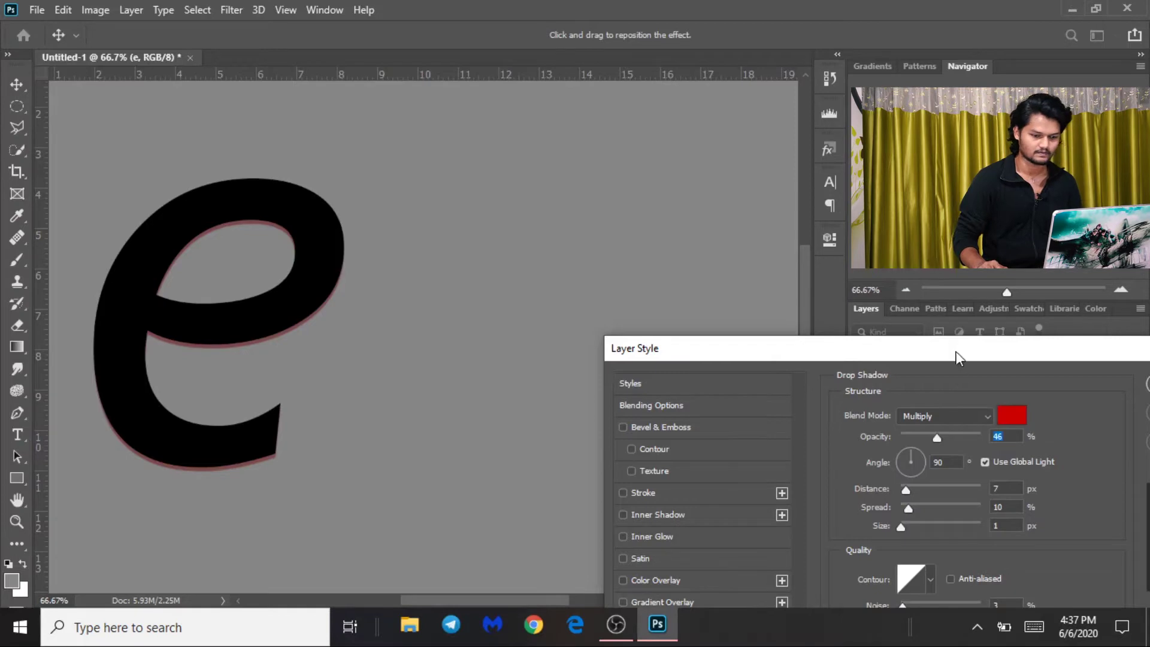
left_click_drag(960, 346, 582, 267)
left_click(795, 333)
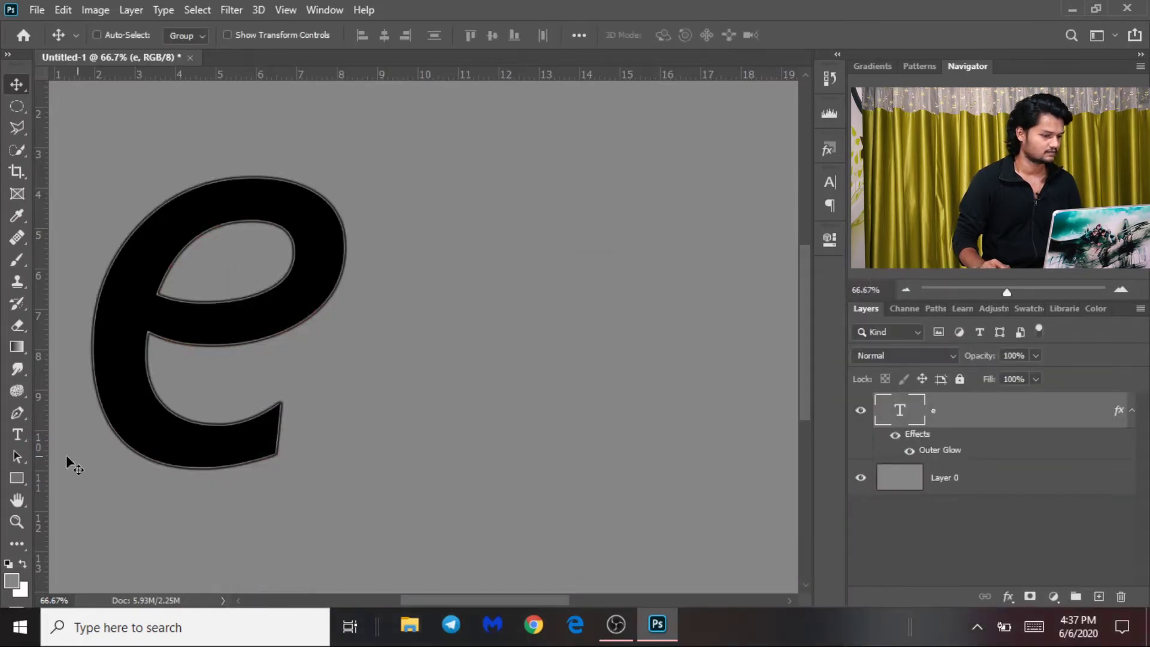
Draw a circle about 143 px in diameter on the empty canvas beside the letter e
left_click(24, 463)
left_click(23, 473)
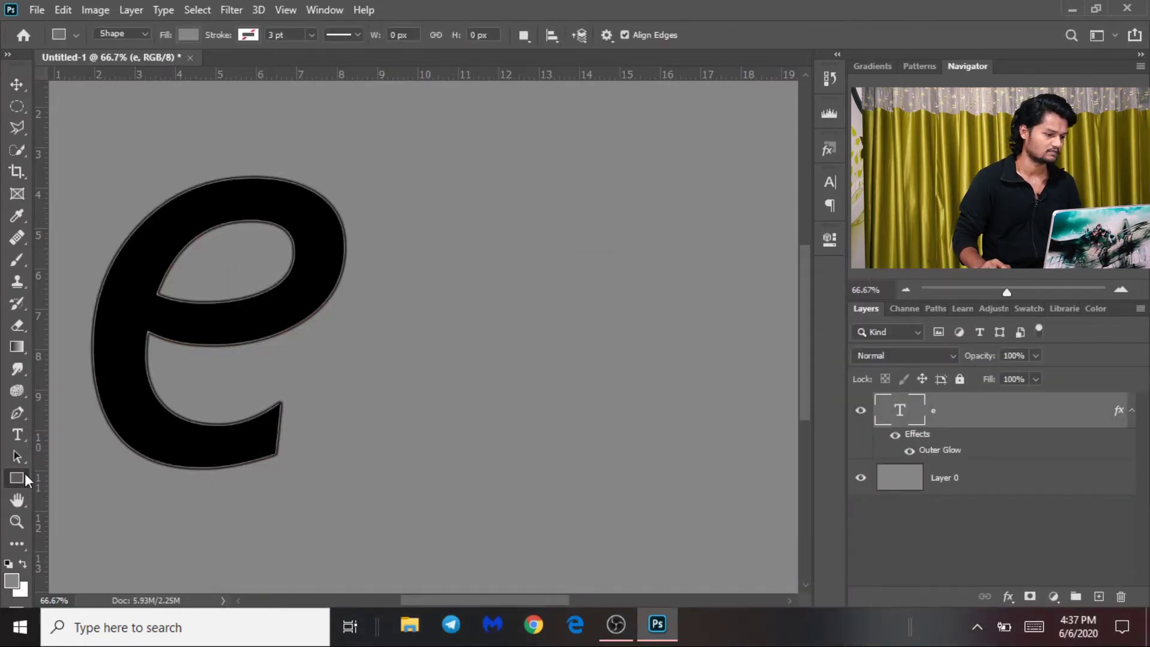
right_click(24, 474)
left_click(122, 510)
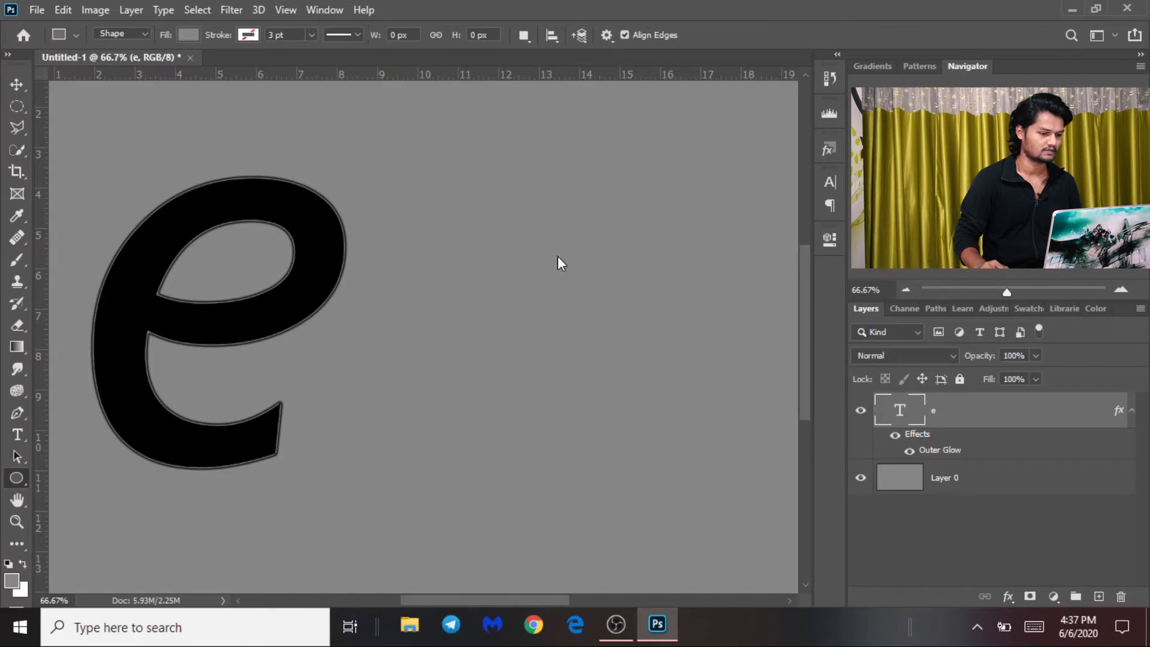
left_click_drag(467, 233, 590, 313)
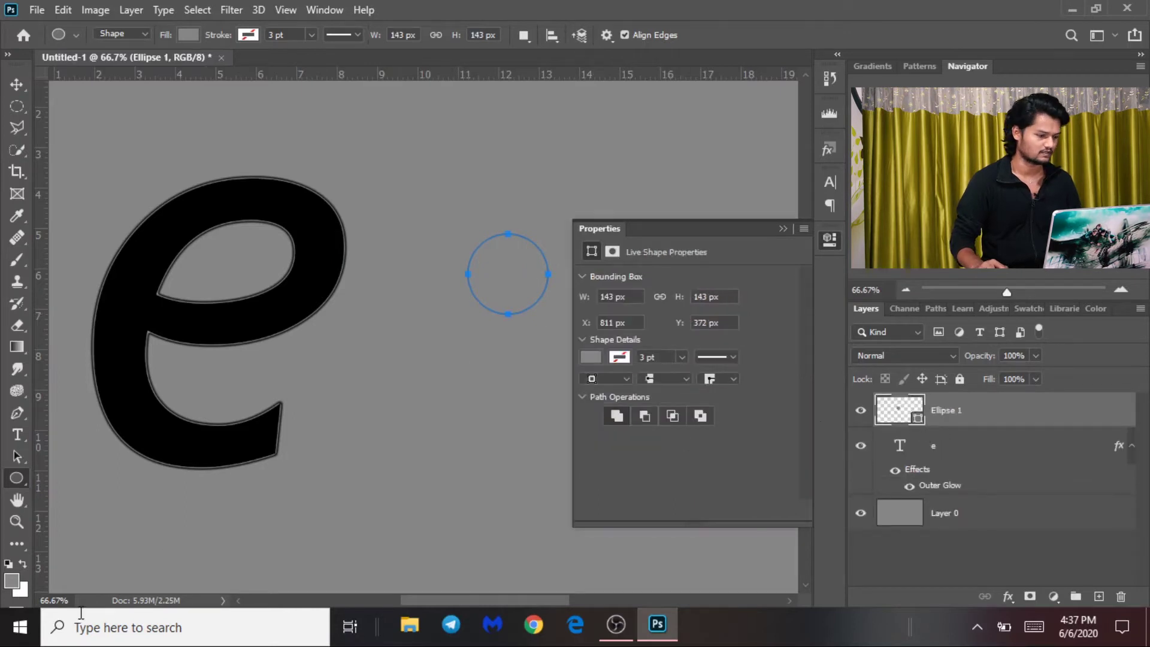
Change the circle's fill colour to bright red and activate the Move tool
left_click(193, 35)
left_click(193, 36)
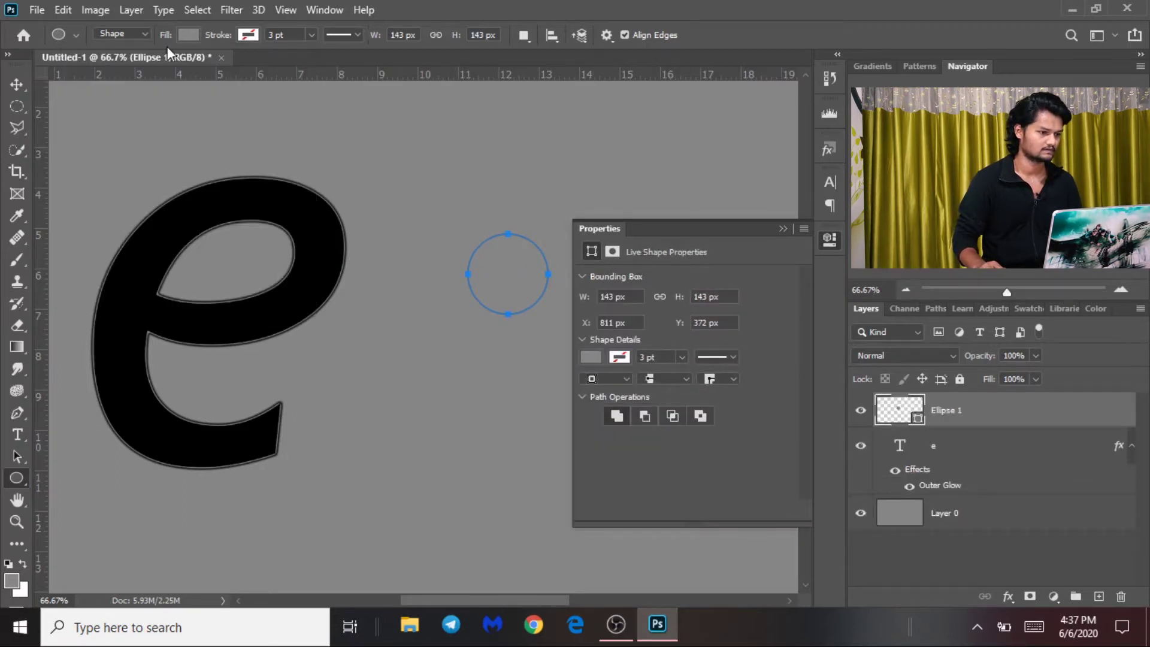
left_click(185, 36)
left_click(126, 124)
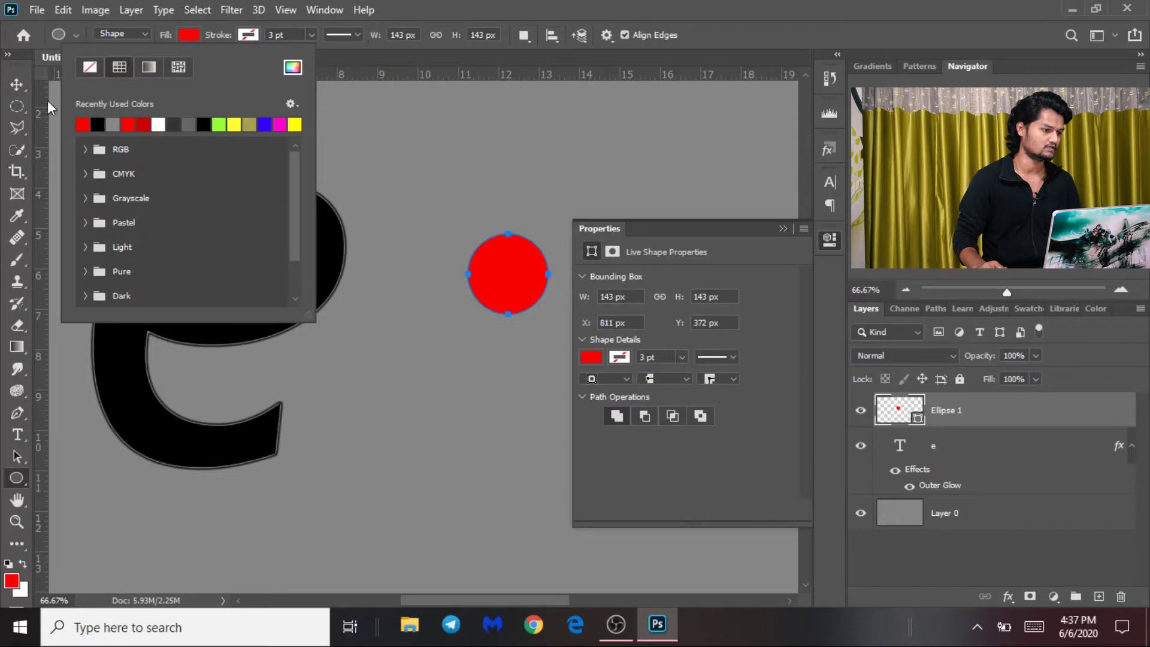
left_click(17, 85)
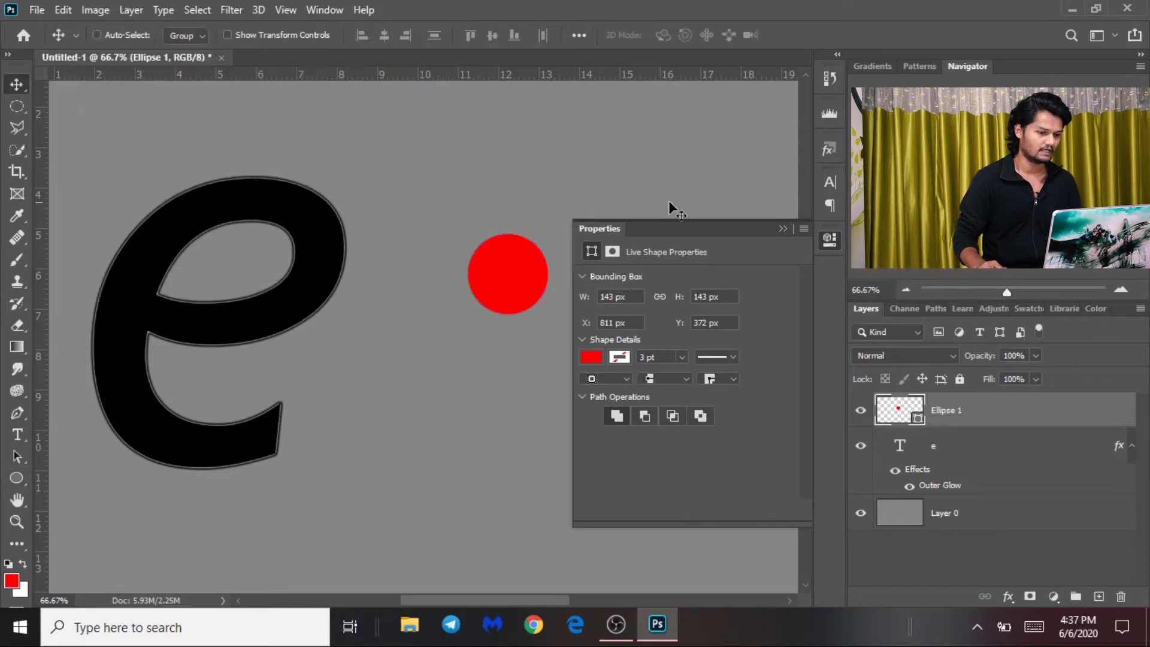
Move the red circle slightly down and add a drop shadow to it with 41% opacity
left_click(783, 229)
left_click_drag(523, 288, 522, 342)
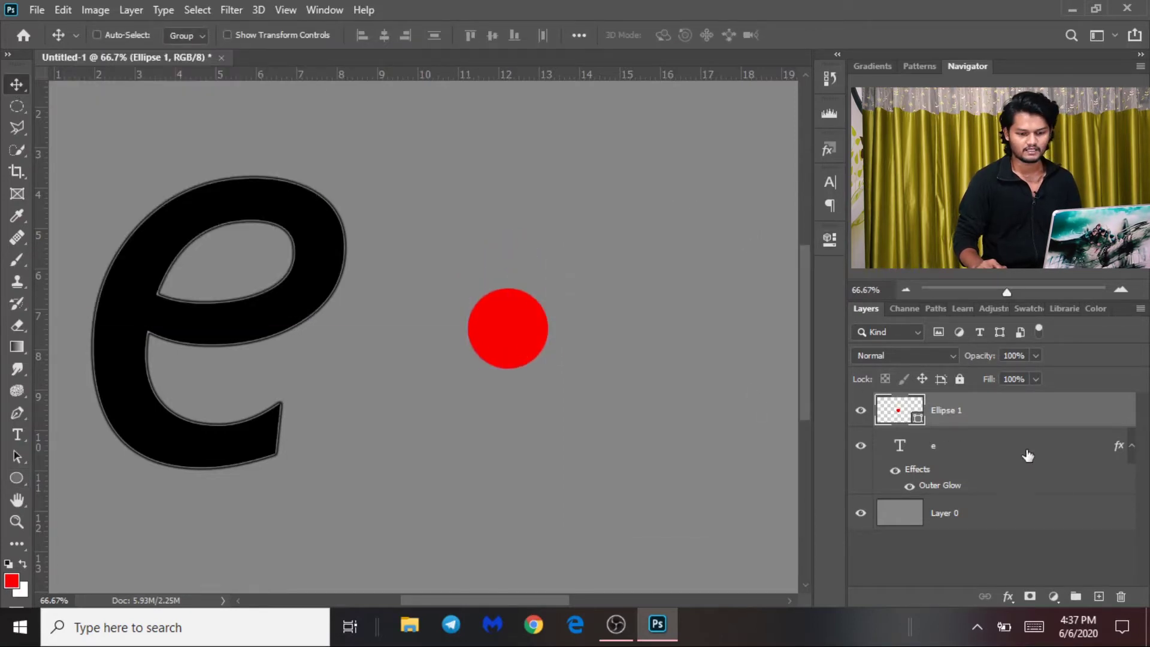
left_click(1009, 597)
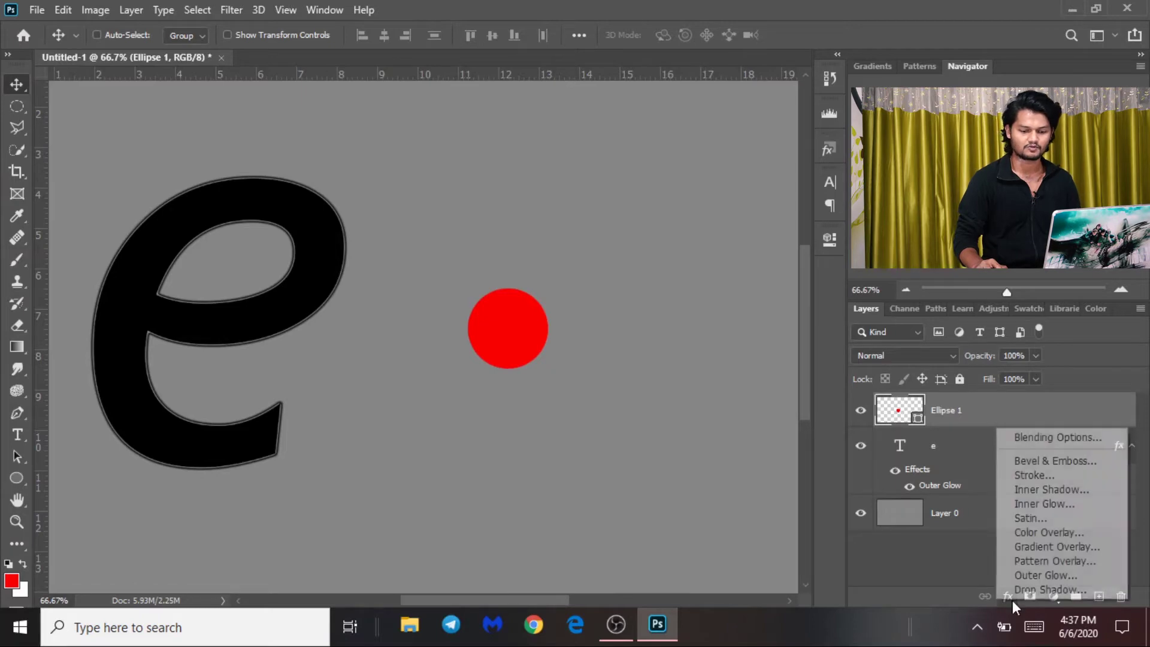
left_click(1071, 589)
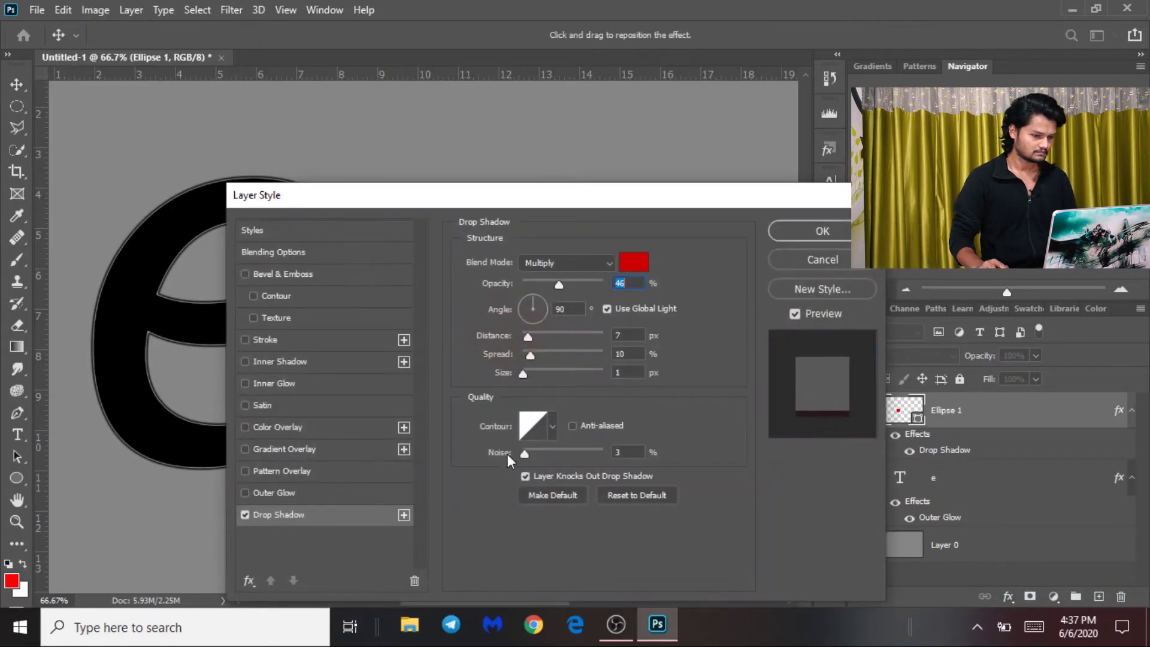
left_click_drag(591, 207, 960, 296)
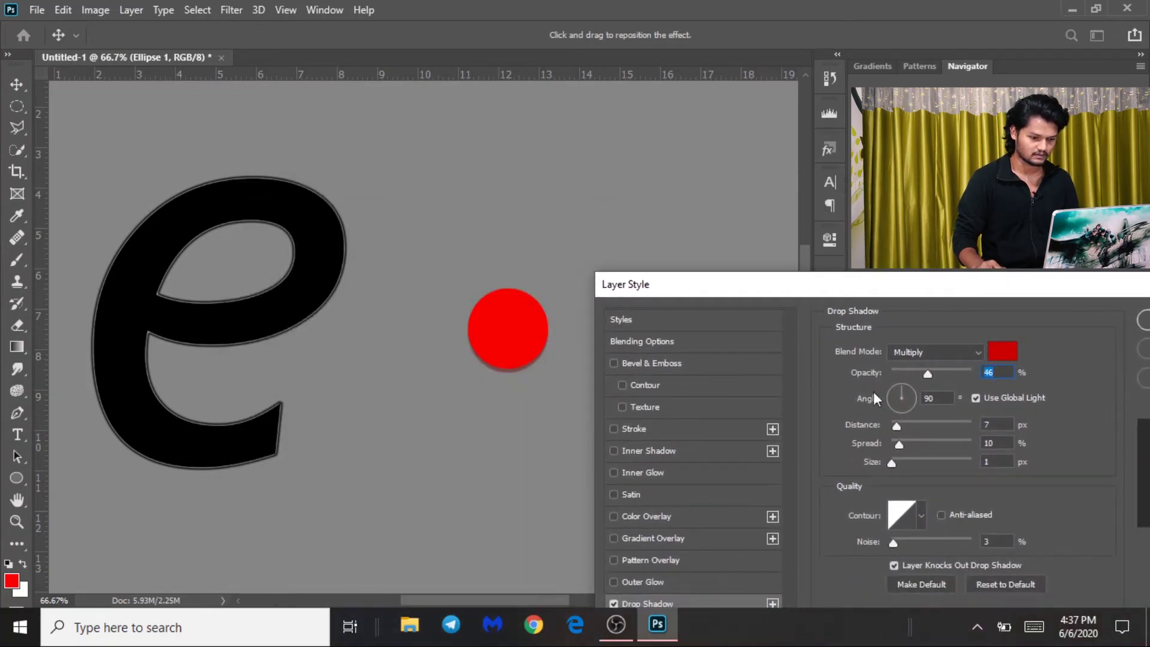
mouse_move(896, 425)
left_mouse_down()
mouse_move(909, 426)
mouse_move(897, 422)
left_mouse_up()
mouse_move(928, 373)
left_mouse_down()
mouse_move(912, 369)
mouse_move(930, 372)
left_mouse_up()
Set the circle's drop shadow to black with the Normal blend mode and apply the layer style
left_click(1003, 351)
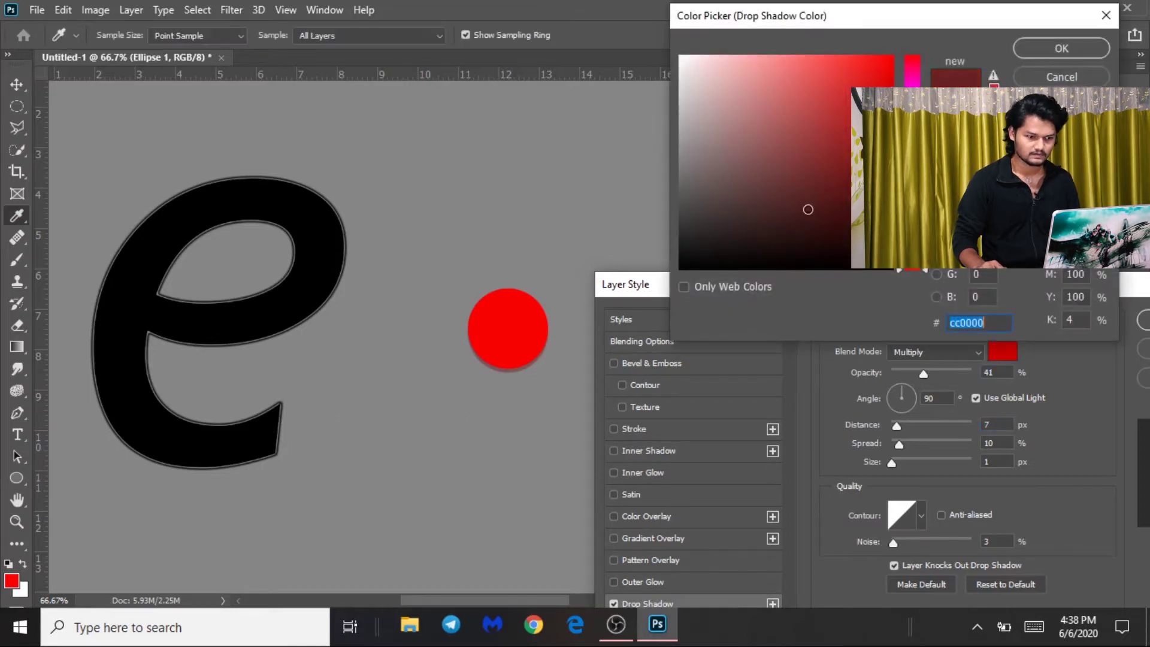
left_click(1057, 48)
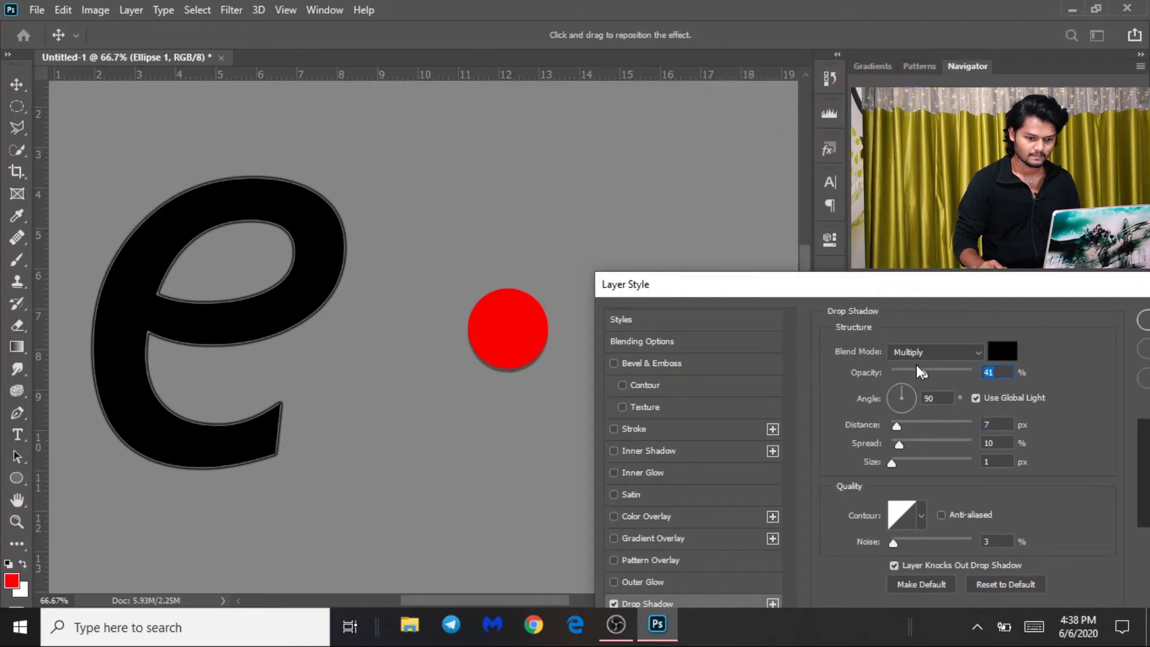
left_click(933, 353)
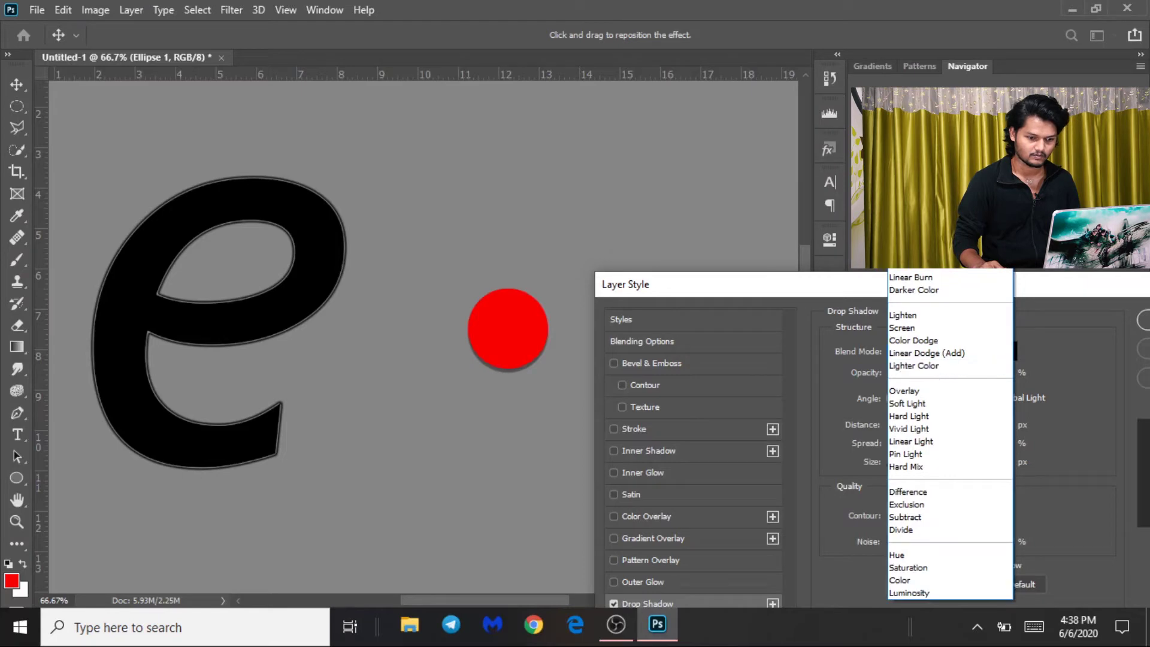
left_click(912, 202)
left_click_drag(991, 300, 920, 313)
left_click(1089, 336)
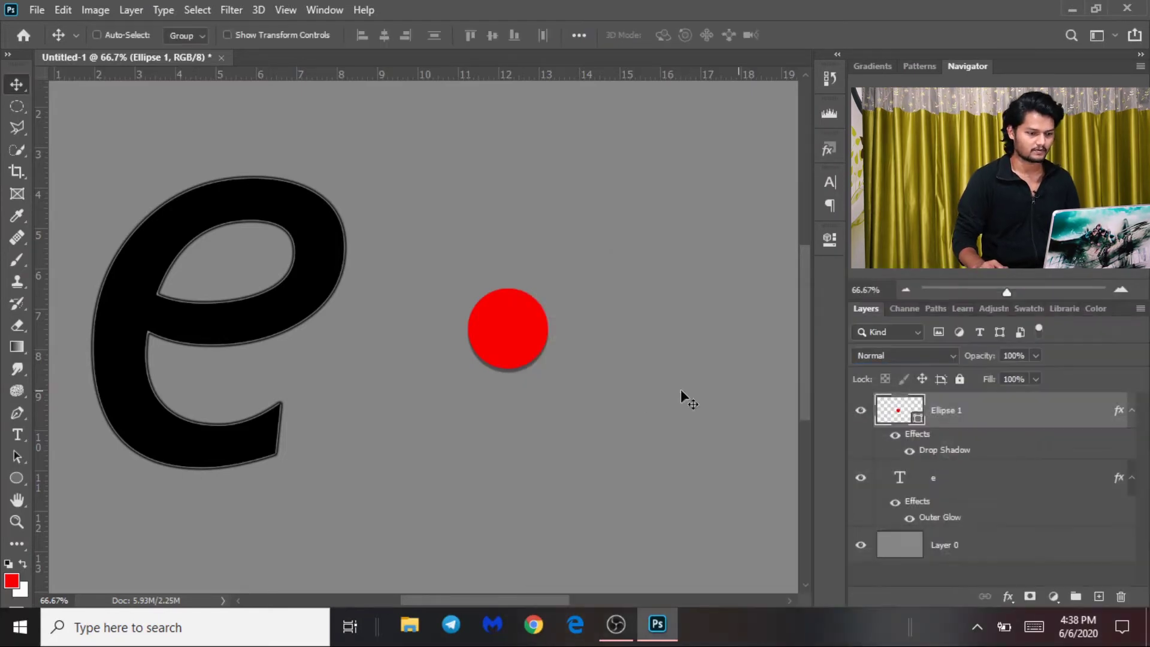
Add a drop shadow to the letter e and hide its outer glow
left_click(949, 488)
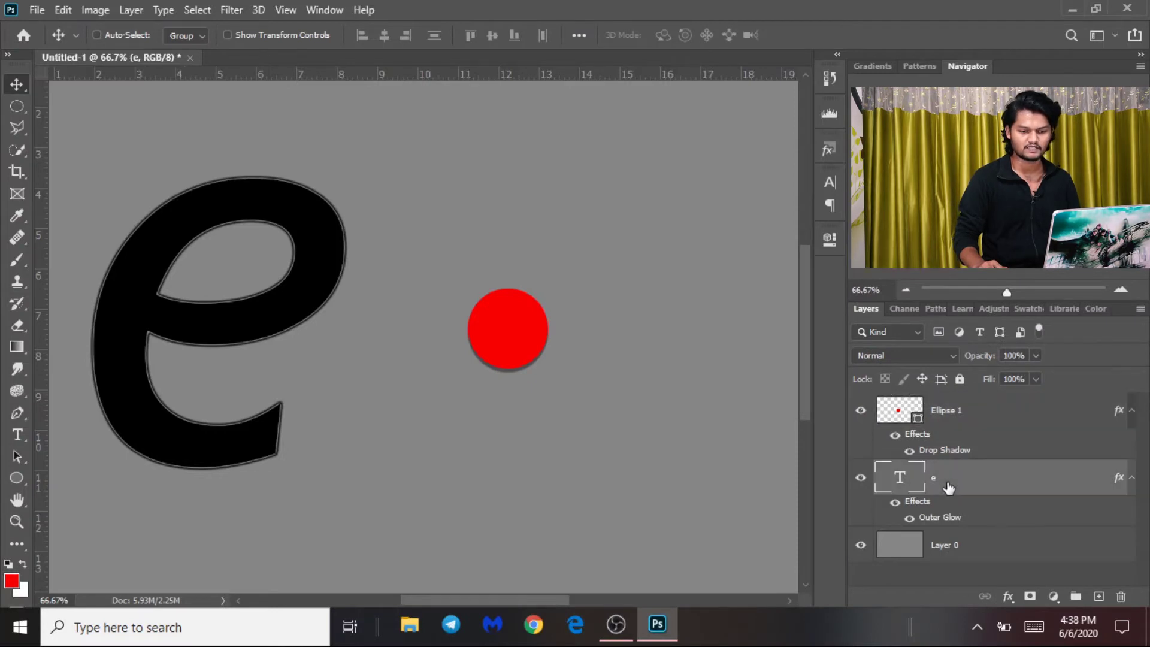
double_click(948, 488)
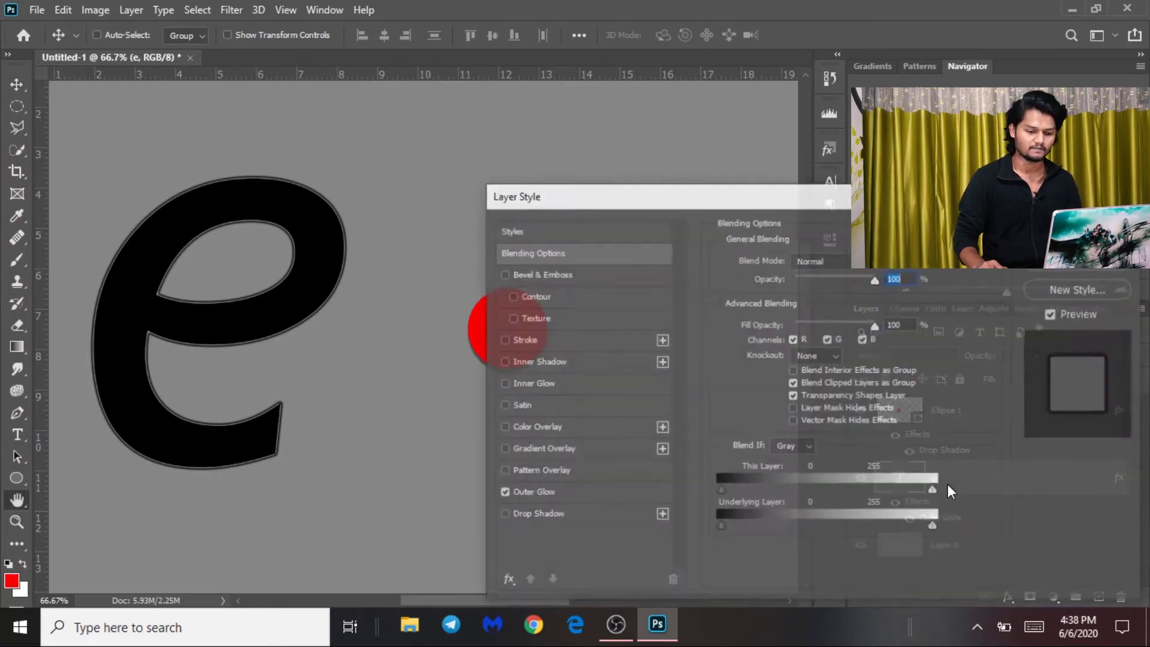
left_click_drag(923, 201, 561, 115)
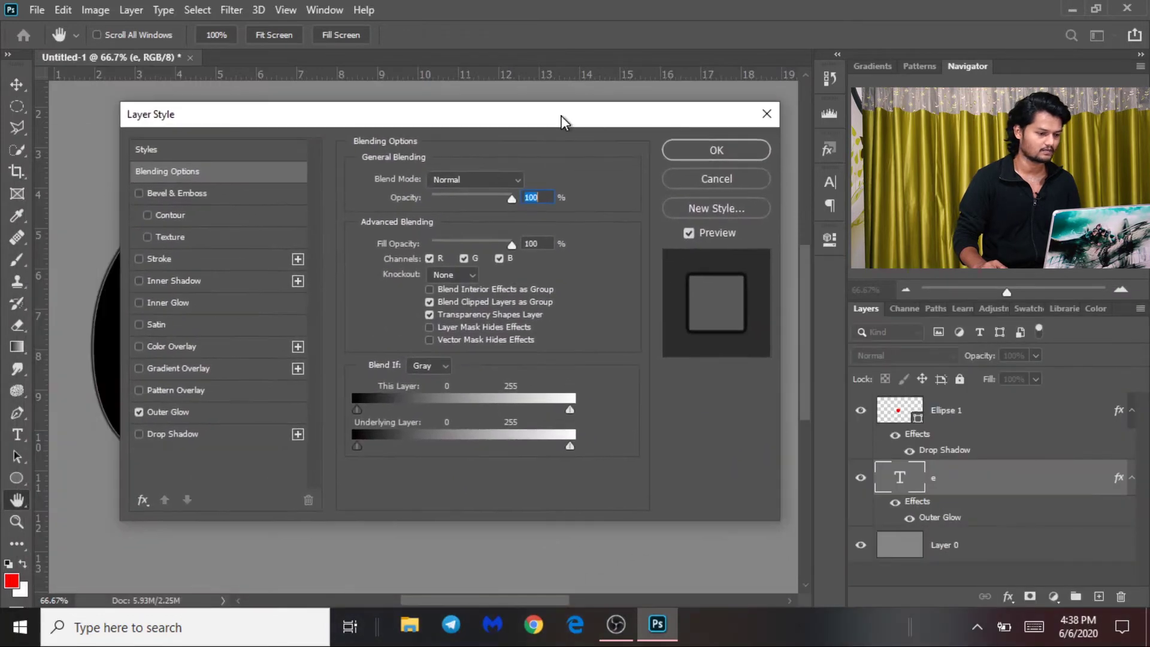
left_click(229, 434)
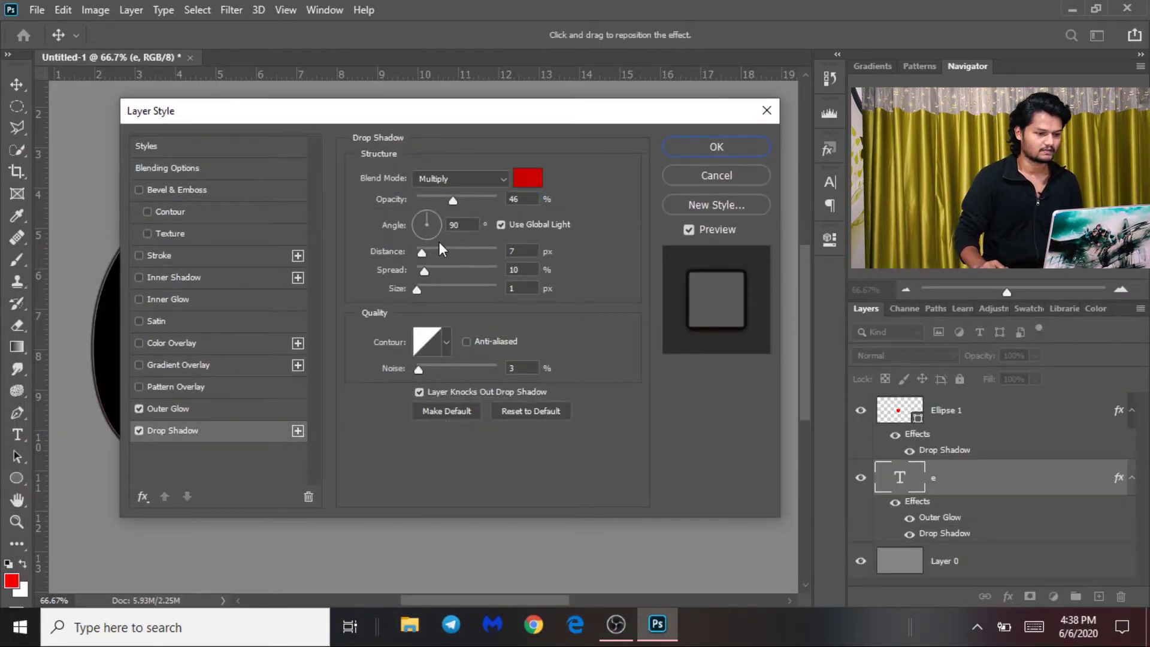
left_click(702, 145)
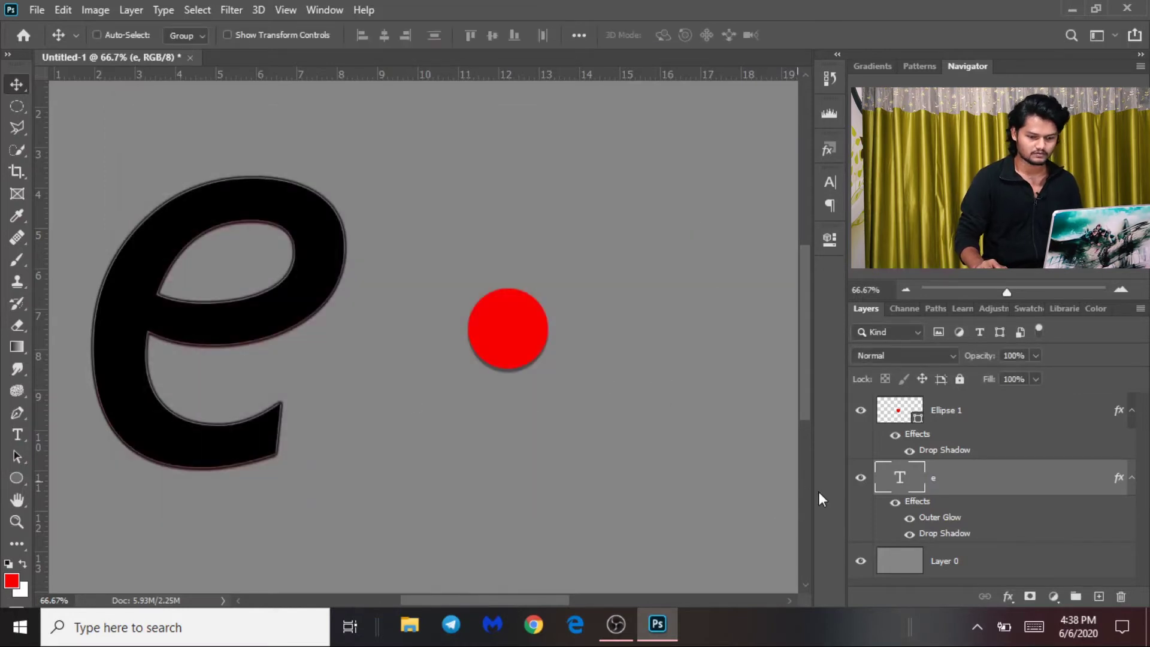
left_click(909, 518)
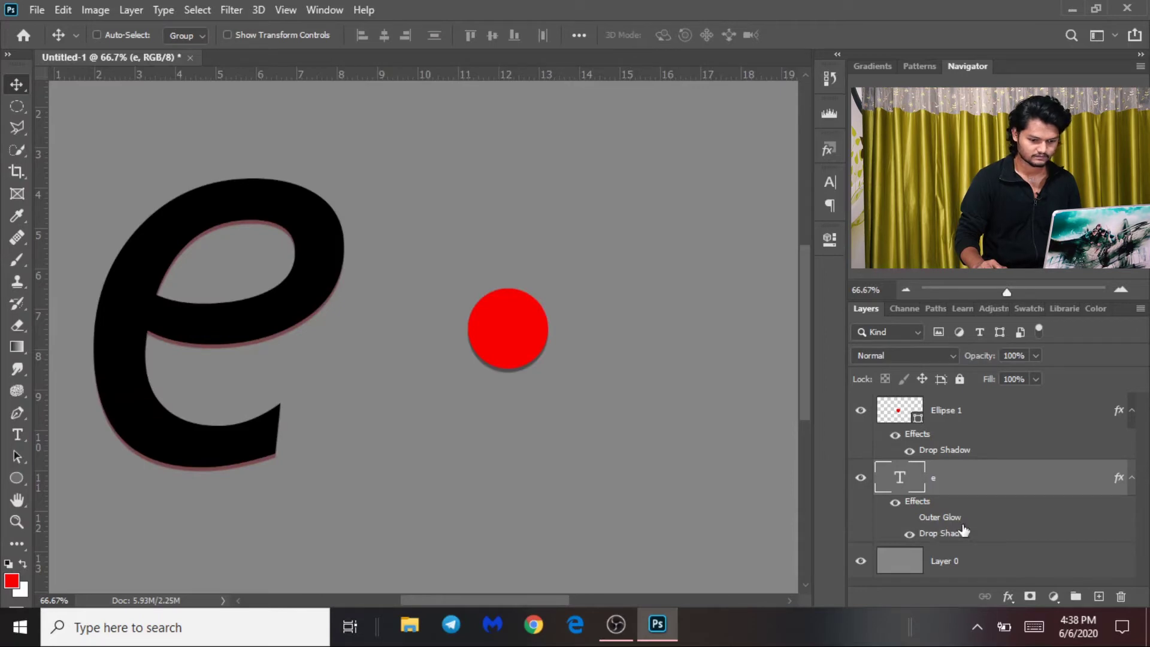
Change the colour of the letter e's drop shadow to black (000000)
double_click(959, 534)
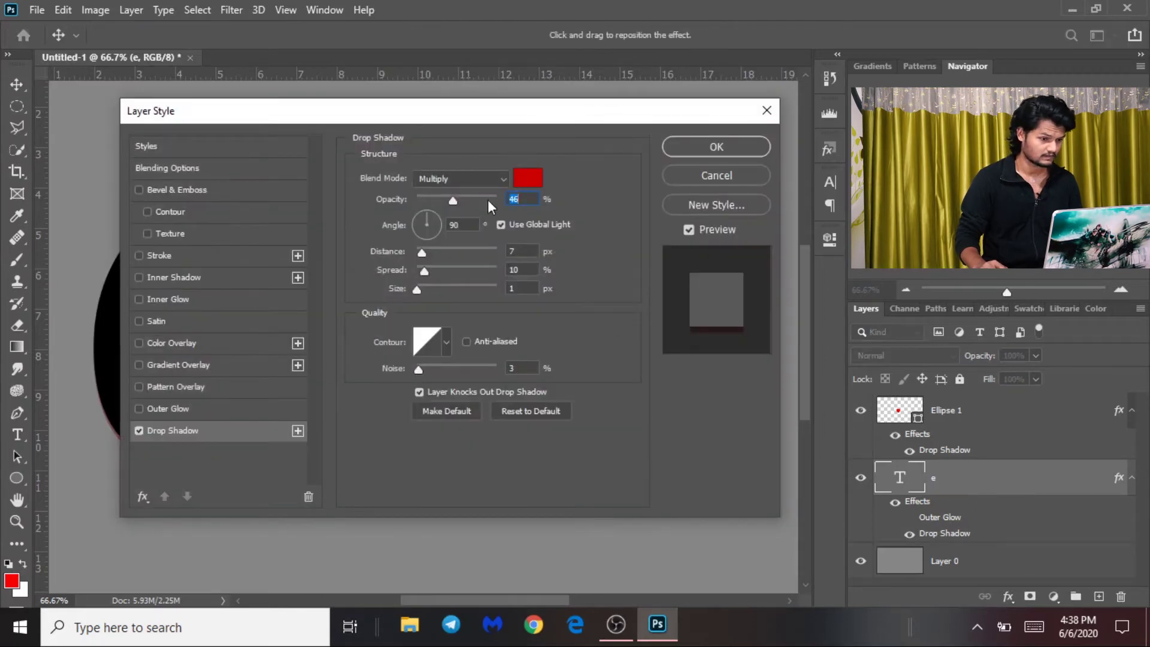
left_click(527, 178)
left_click(713, 268)
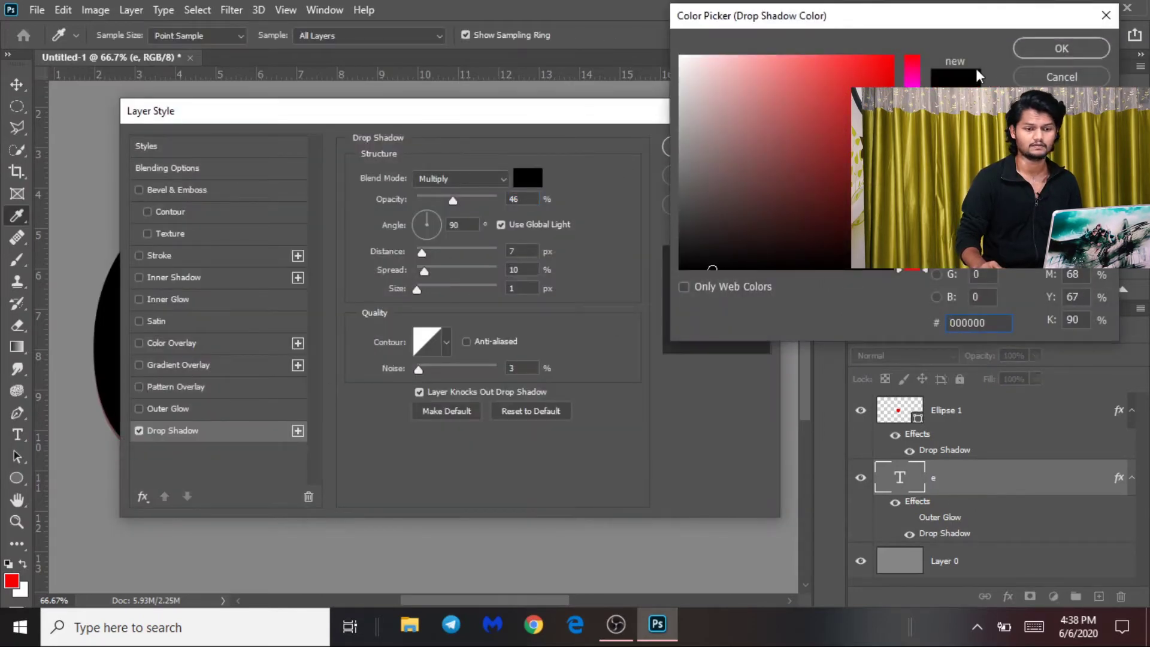
left_click(1042, 48)
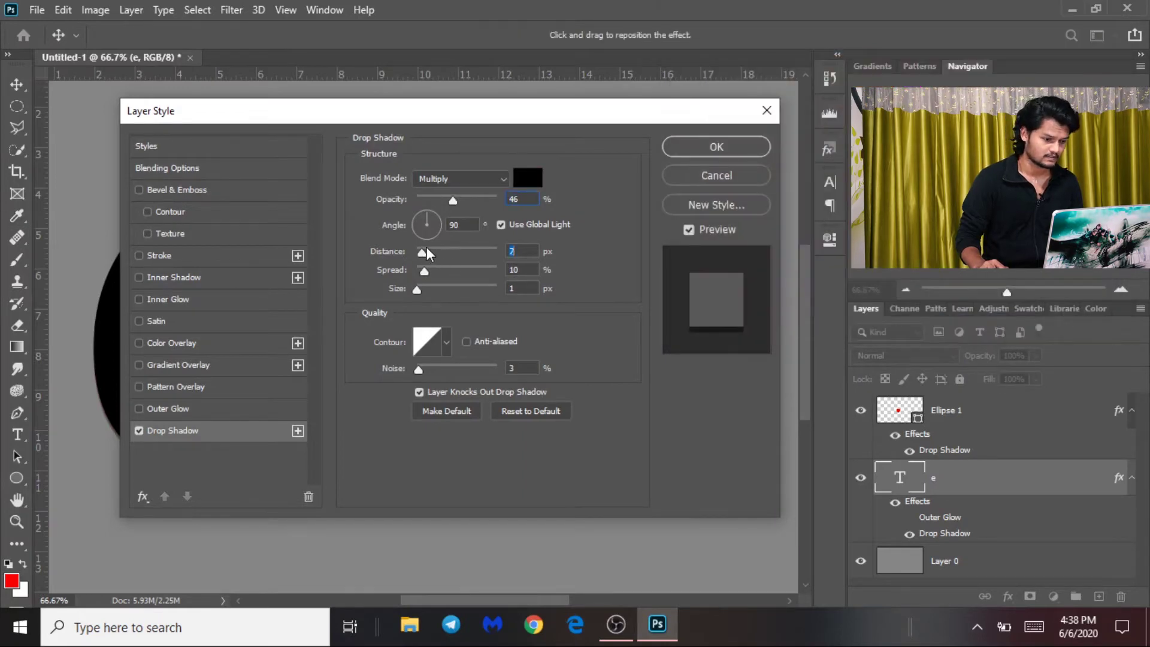
Set the letter's drop shadow distance to 17 px and opacity to 24%, and apply the changes
left_click_drag(426, 251, 436, 252)
left_click_drag(445, 122, 739, 291)
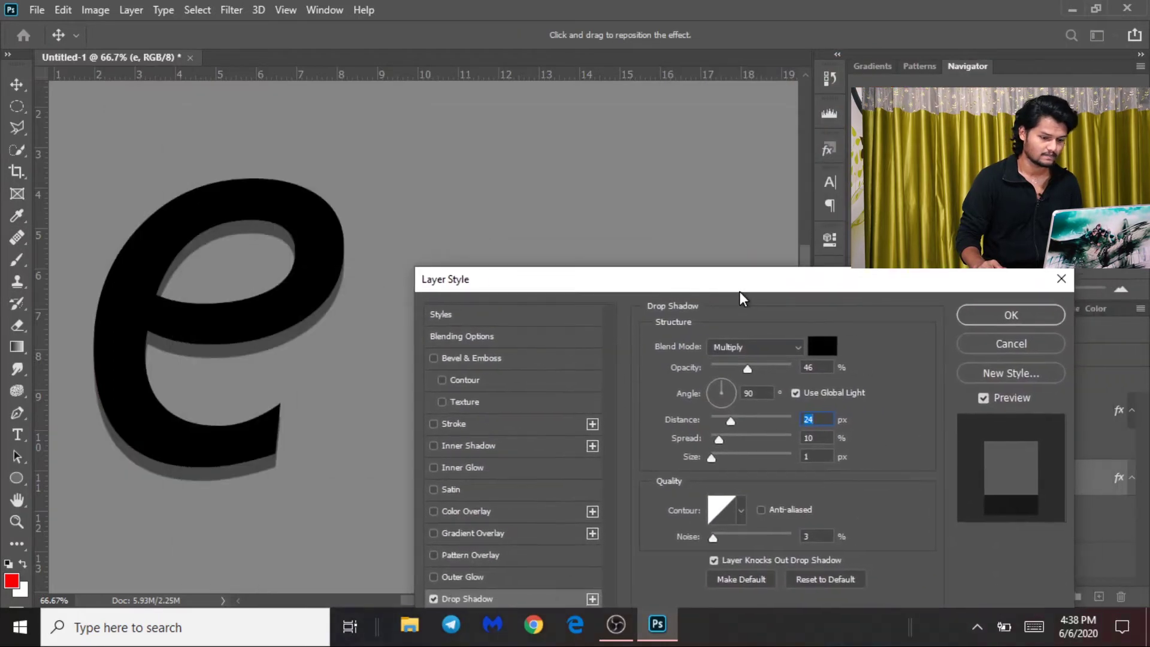
left_click_drag(720, 411, 723, 417)
left_click_drag(746, 369, 729, 368)
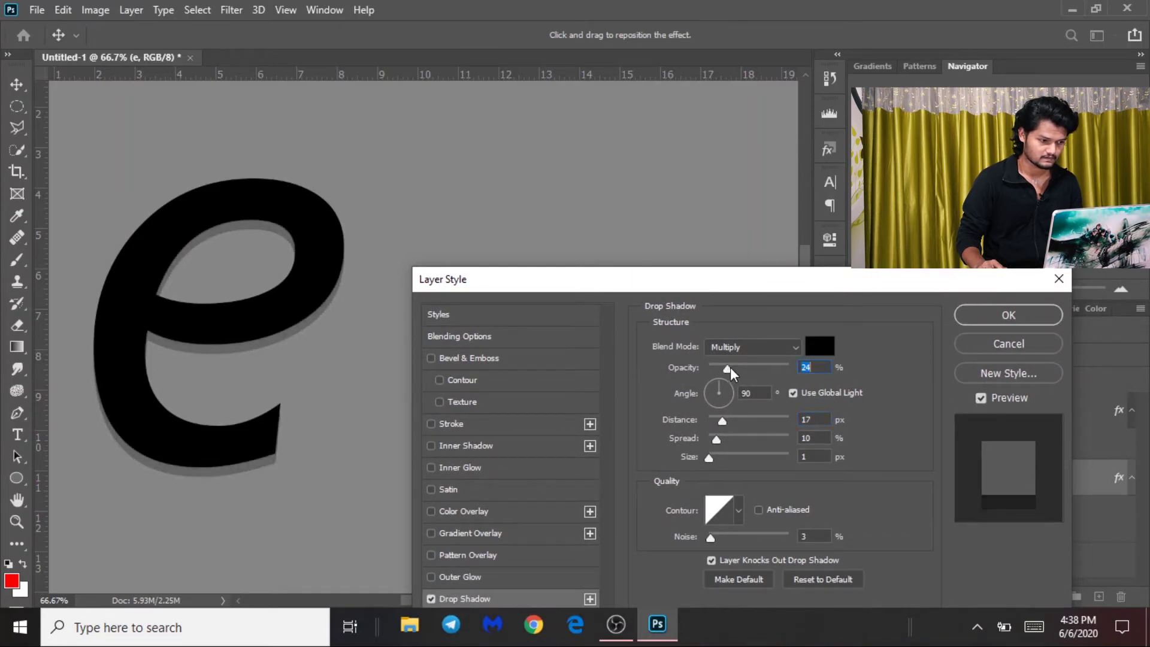
left_click(981, 317)
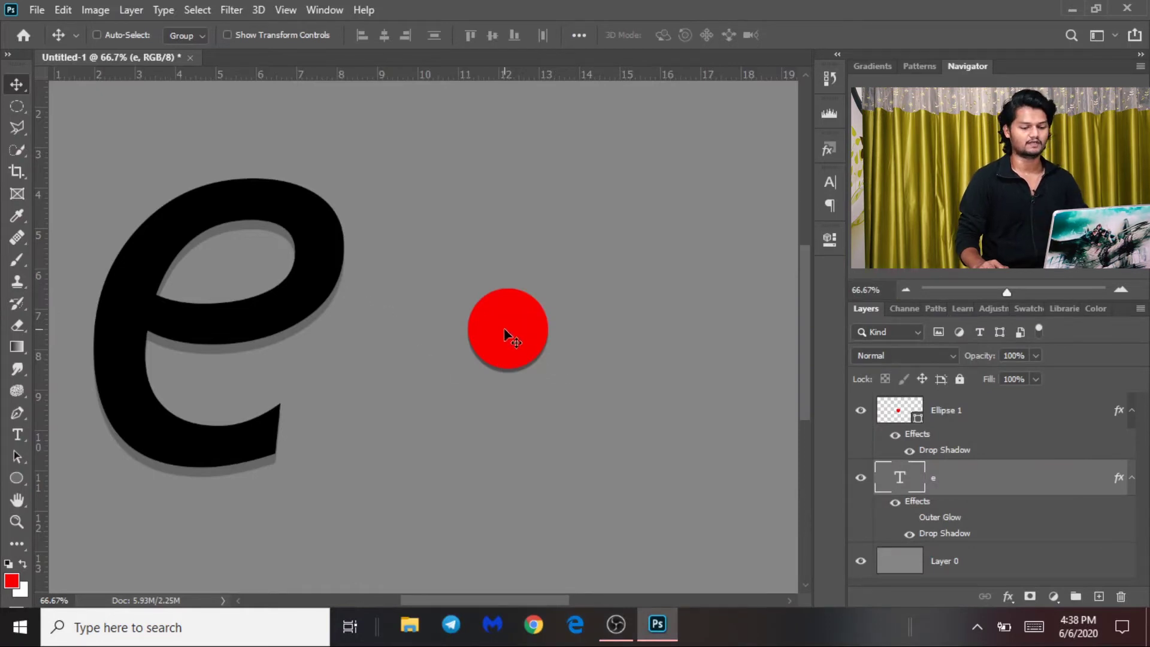
Move the red circle closer to the letter e and slightly upward
key("ctrl+plus")
left_click_drag(544, 357, 621, 339)
left_click_drag(639, 301, 522, 262)
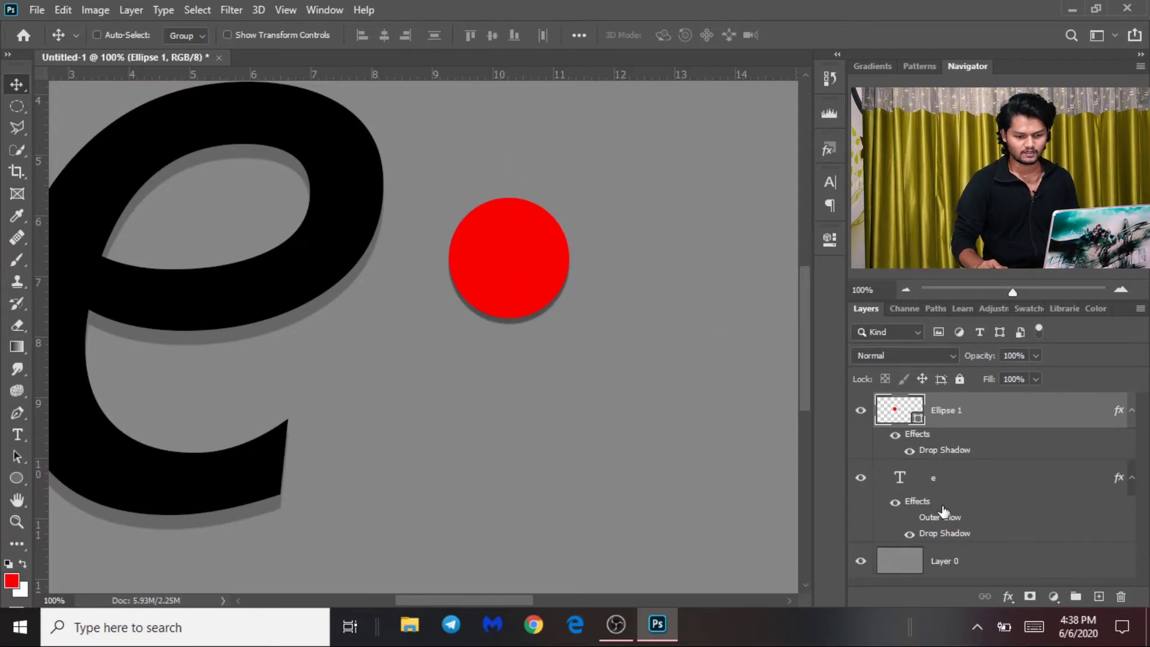
Try global light angles of -5° and -154° for the circle's drop shadow
double_click(958, 453)
left_click_drag(696, 202, 922, 290)
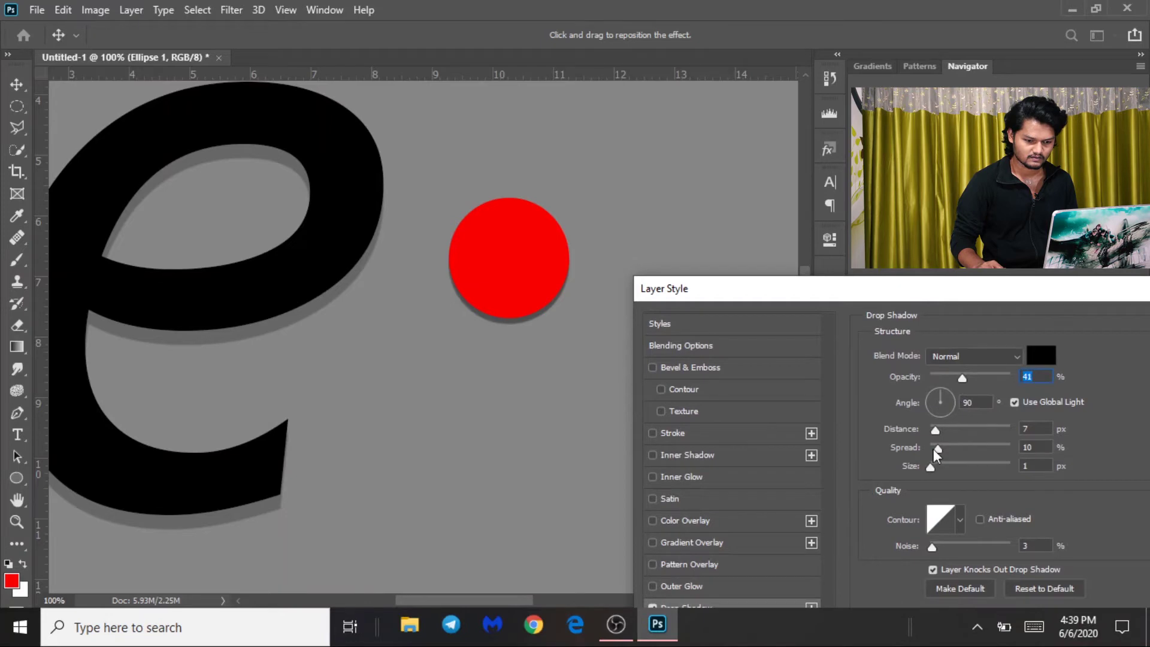
left_click_drag(951, 397, 960, 408)
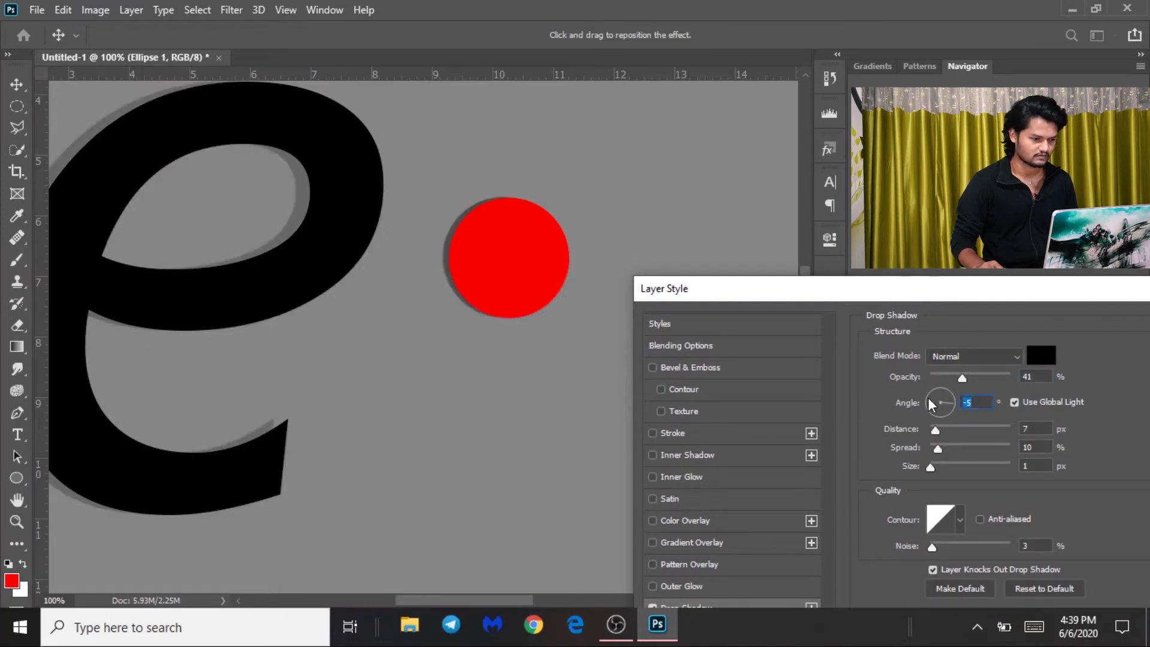
left_click(934, 407)
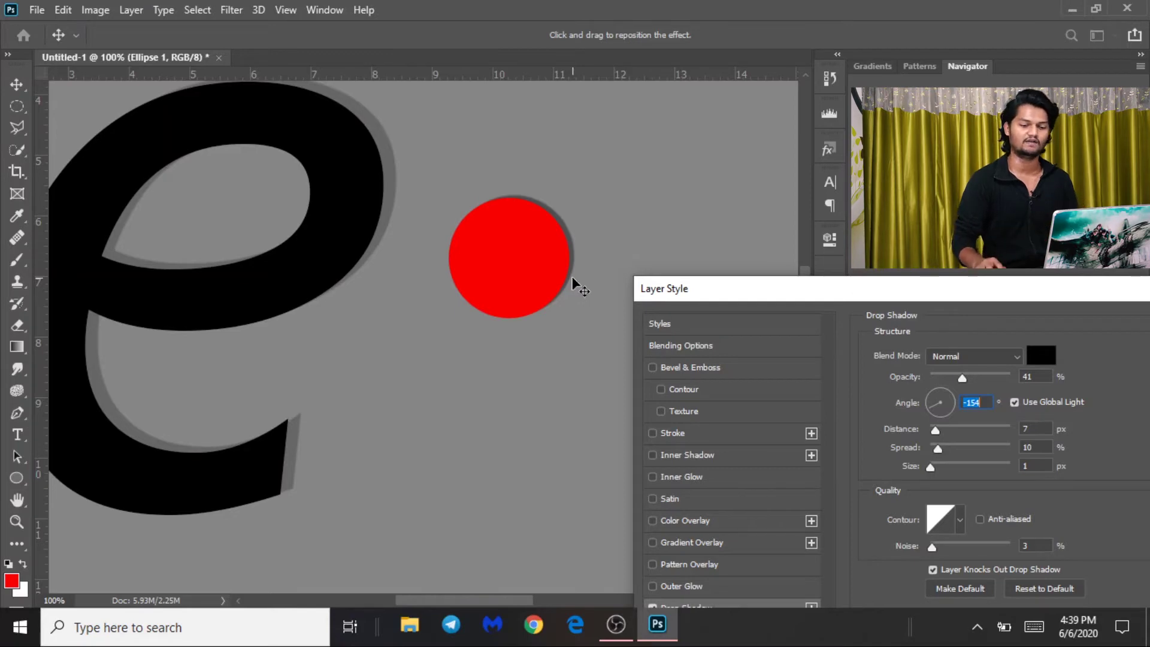
left_click_drag(758, 297, 264, 135)
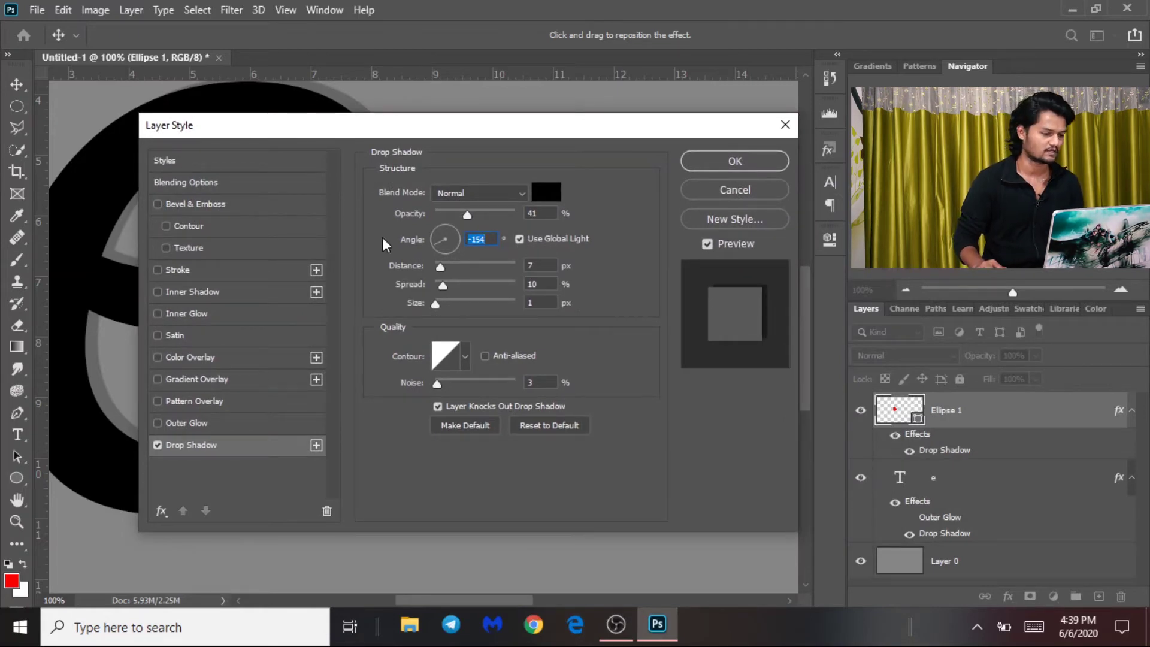
Preview an outer glow on the circle with its drop shadow turned off, and discard the layer style changes
left_click(158, 444)
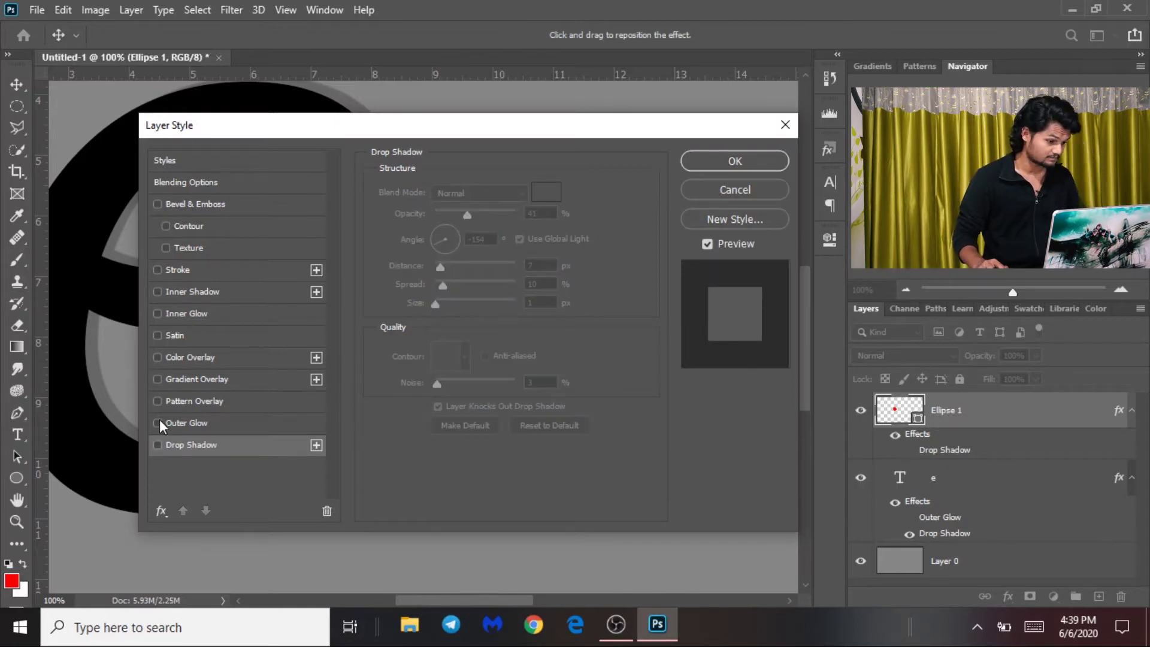
left_click(158, 423)
left_click(201, 427)
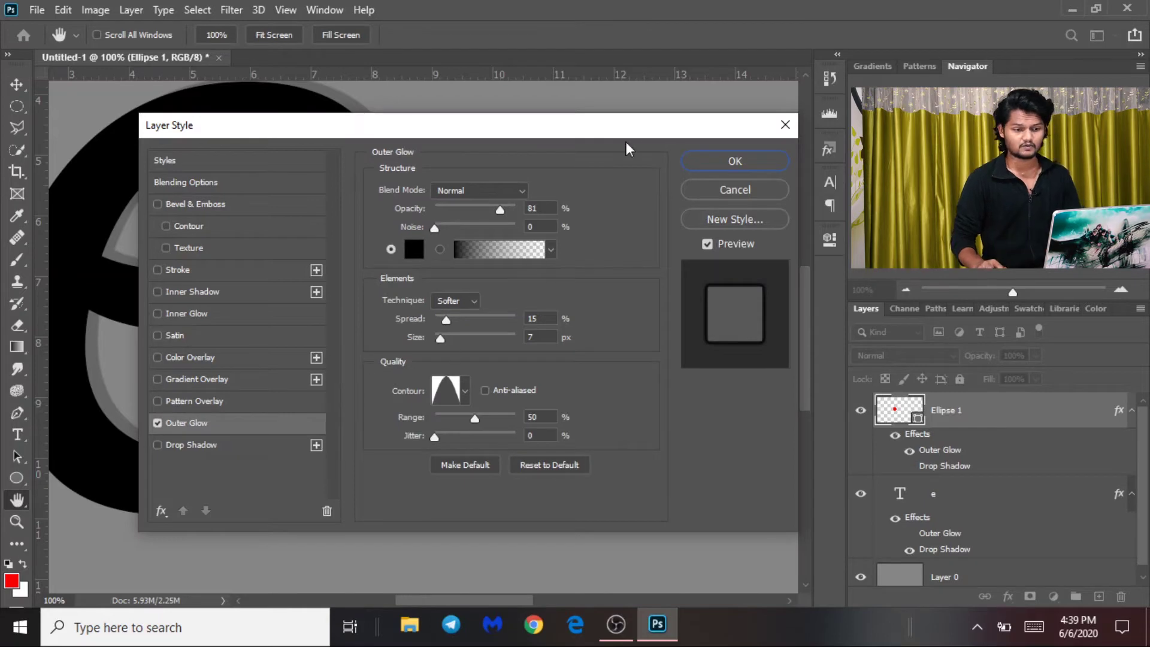
left_click(720, 189)
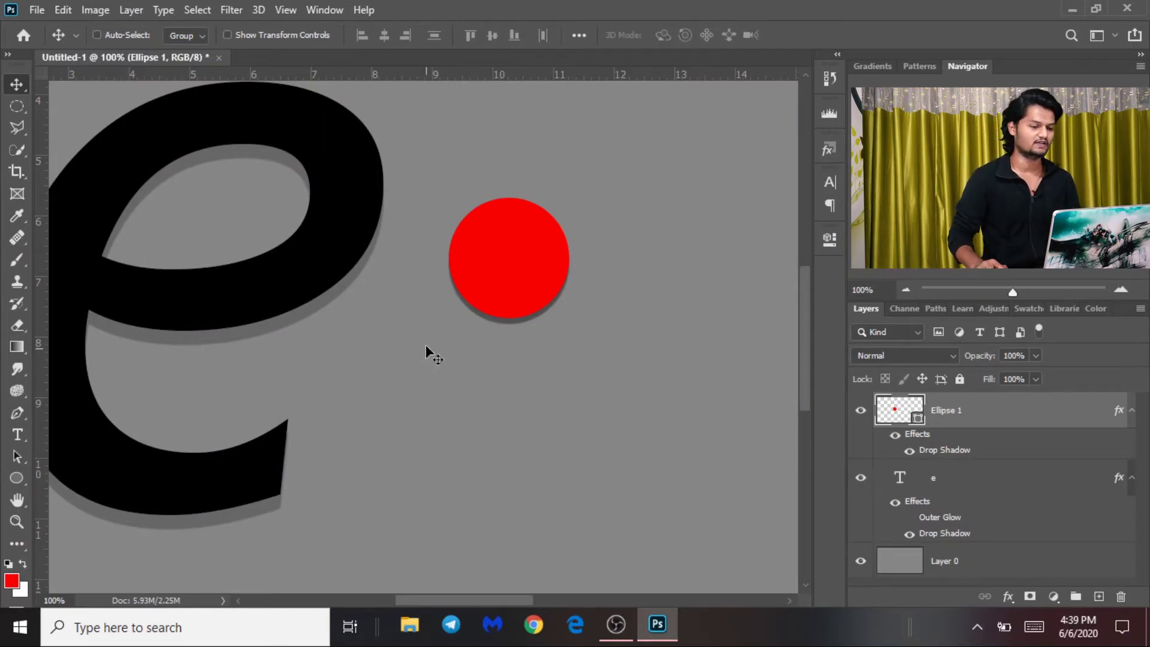
Hide the red circle's layer and select the letter e
left_click(861, 410)
left_click_drag(377, 260, 519, 305)
left_click(491, 298, "ctrl")
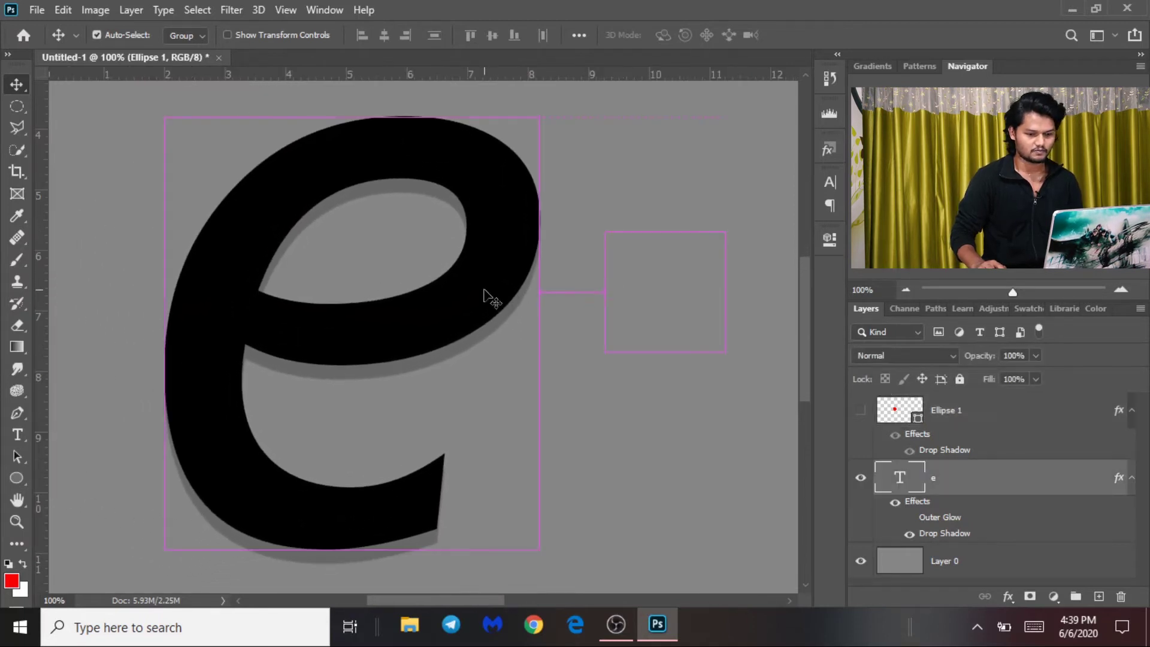
Try lowering the letter e layer's opacity to 17%, and restore it to 100%
left_click(1036, 357)
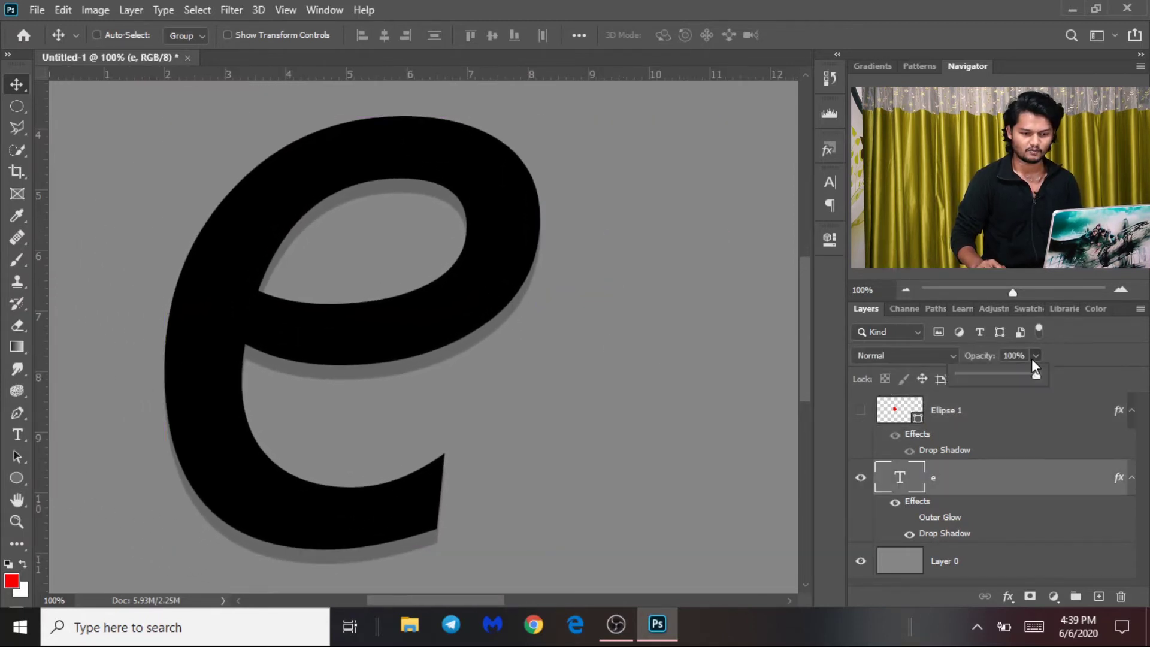
mouse_move(991, 385)
left_mouse_down()
mouse_move(939, 389)
mouse_move(971, 391)
left_mouse_up()
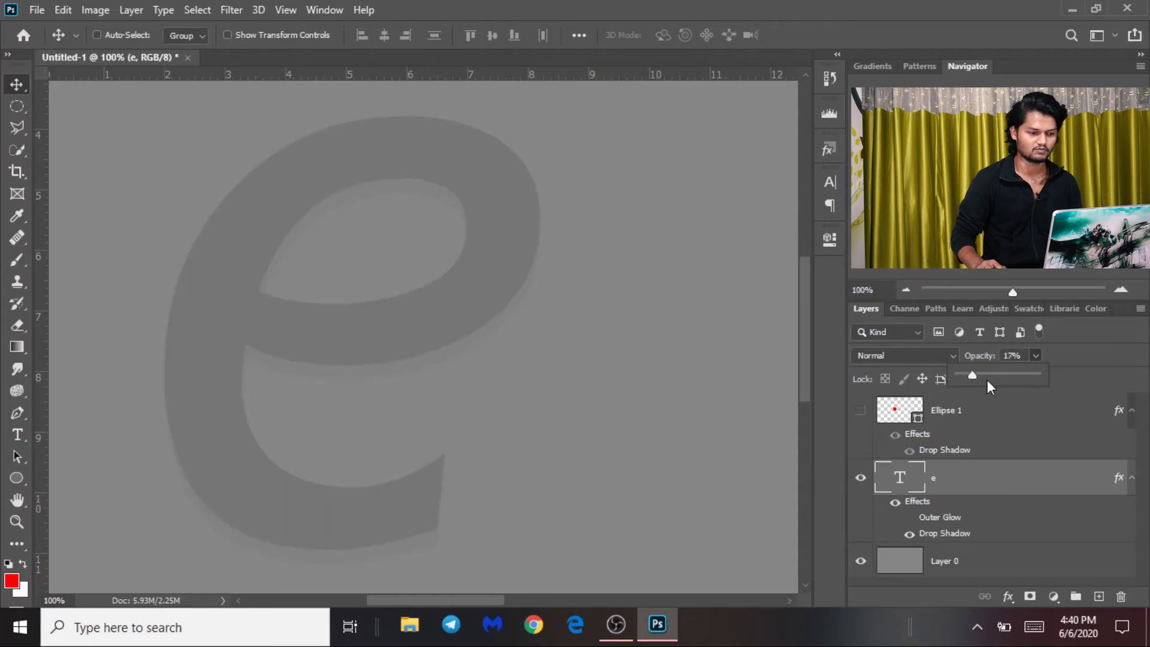
left_click_drag(955, 380, 1055, 361)
Try reducing the letter e layer's fill to 0%, and restore it to 100%
left_click(1036, 379)
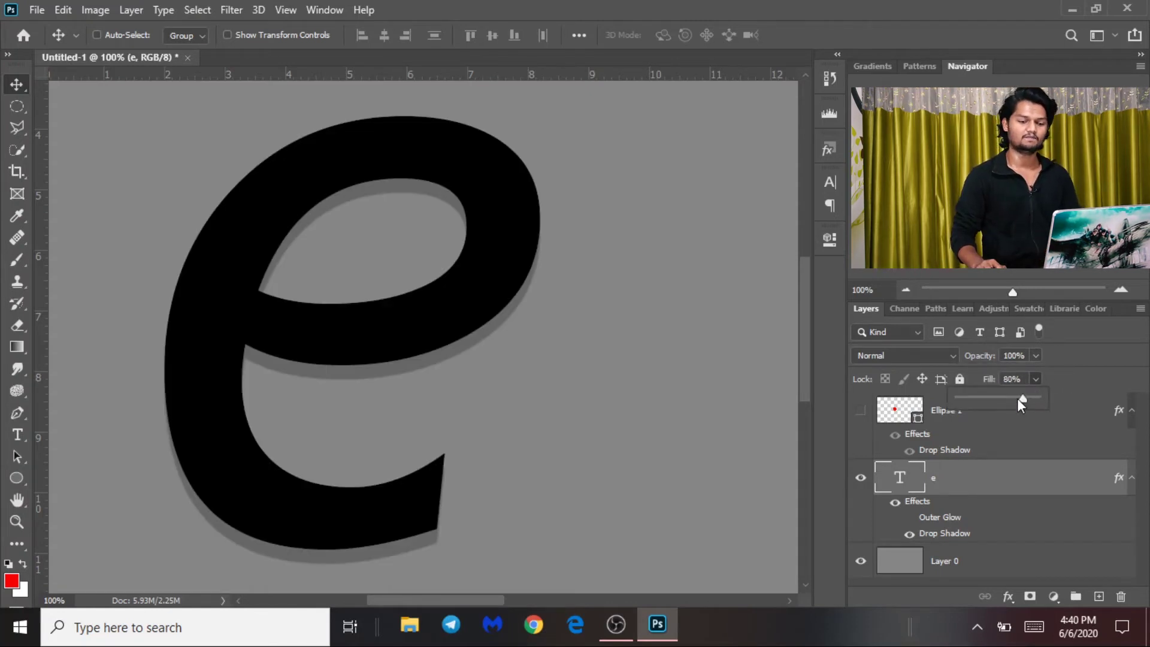
mouse_move(970, 409)
left_mouse_down()
mouse_move(946, 413)
mouse_move(976, 418)
left_mouse_up()
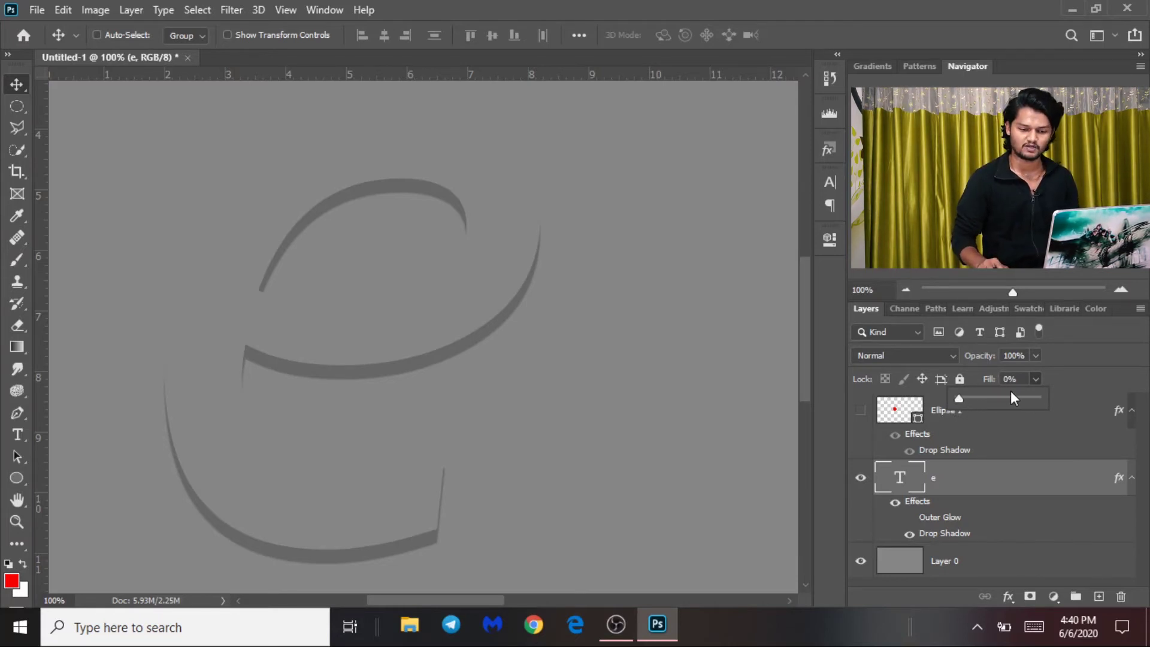
left_click_drag(1031, 401, 1068, 393)
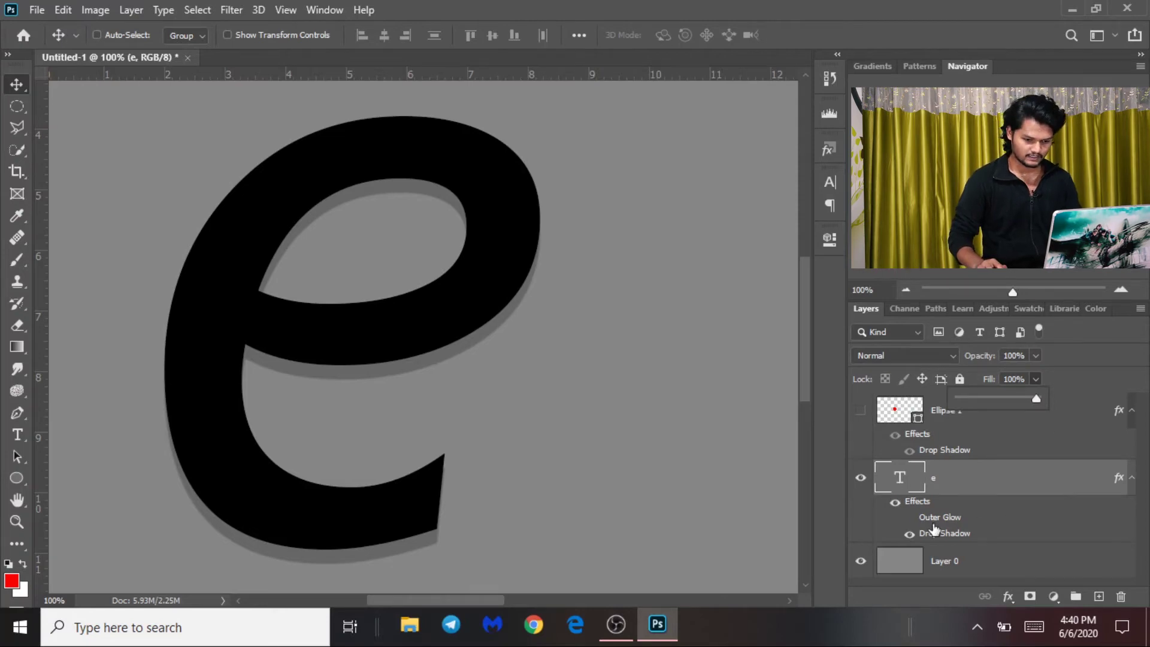
Remove all the layer effects from the letter e layer
left_click_drag(941, 517, 1122, 606)
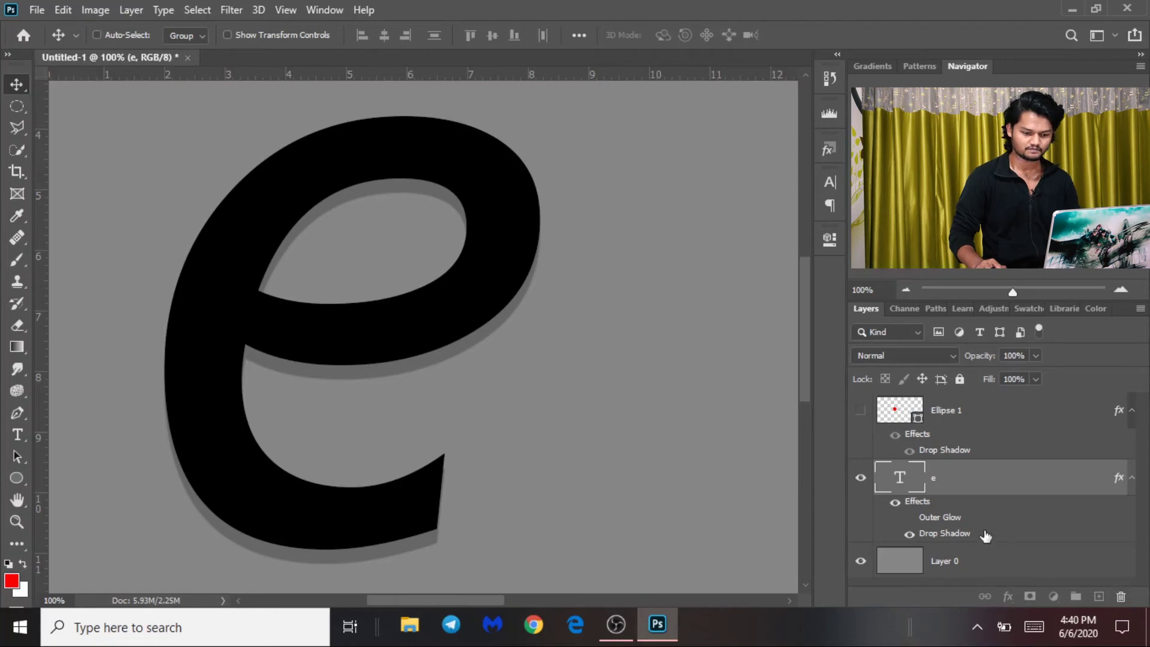
left_click_drag(1120, 480, 1121, 597)
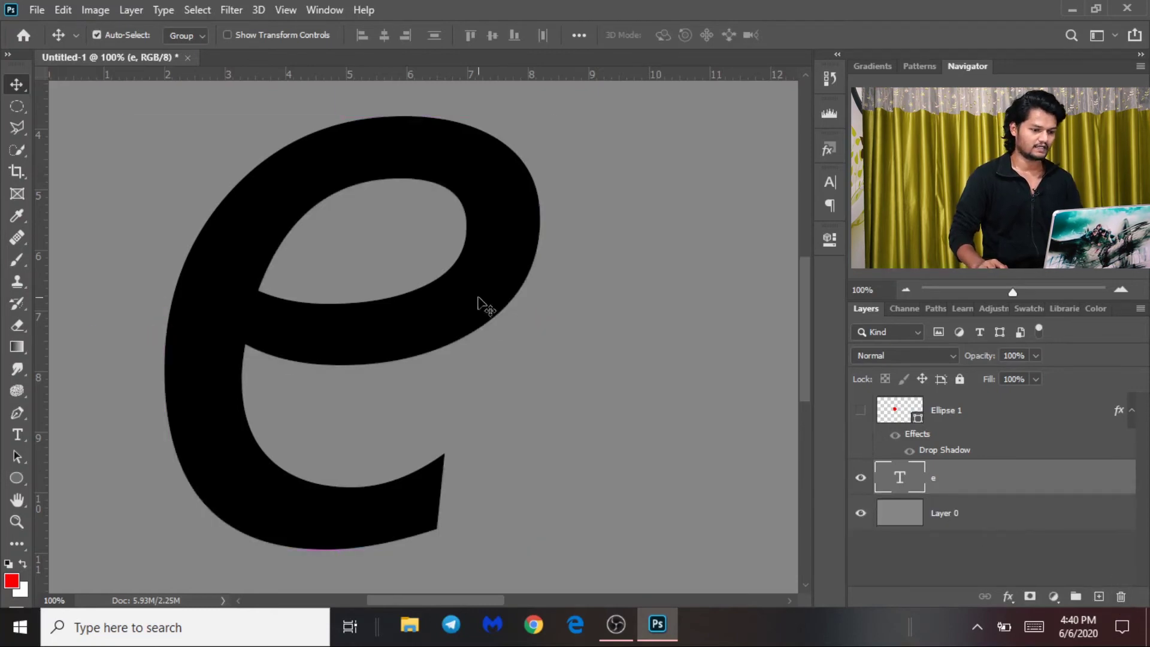
key("ctrl+minus")
left_click_drag(498, 321, 355, 311)
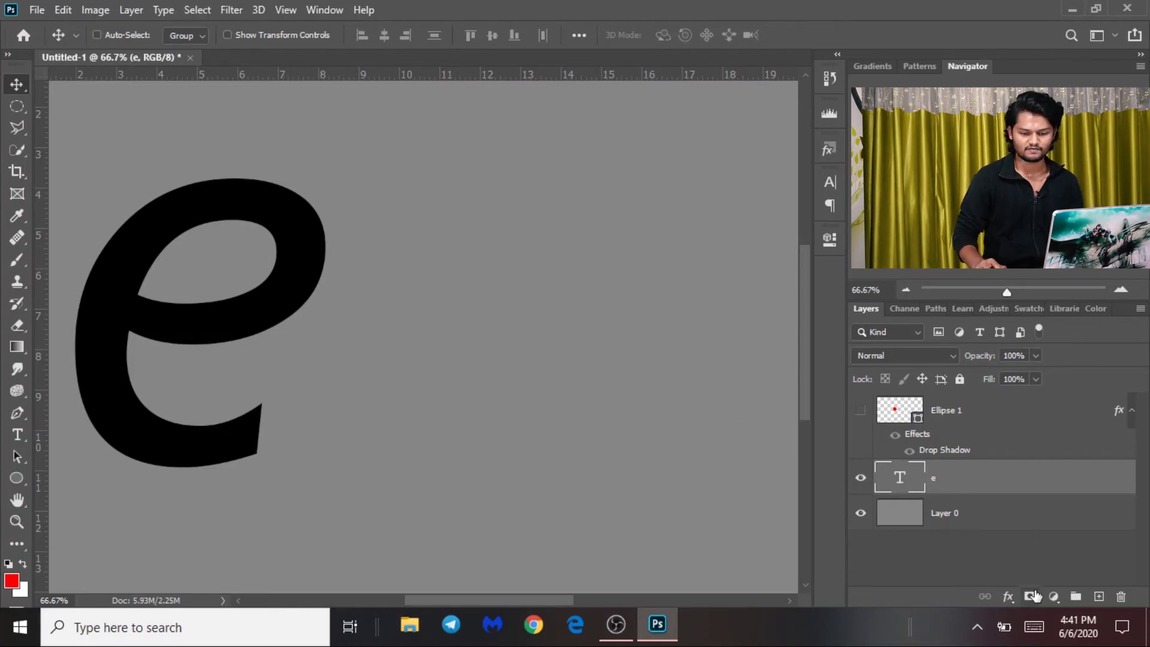
Add an Inner Glow and a red Color Overlay to the letter e layer, and return to the Inner Glow settings
double_click(1023, 484)
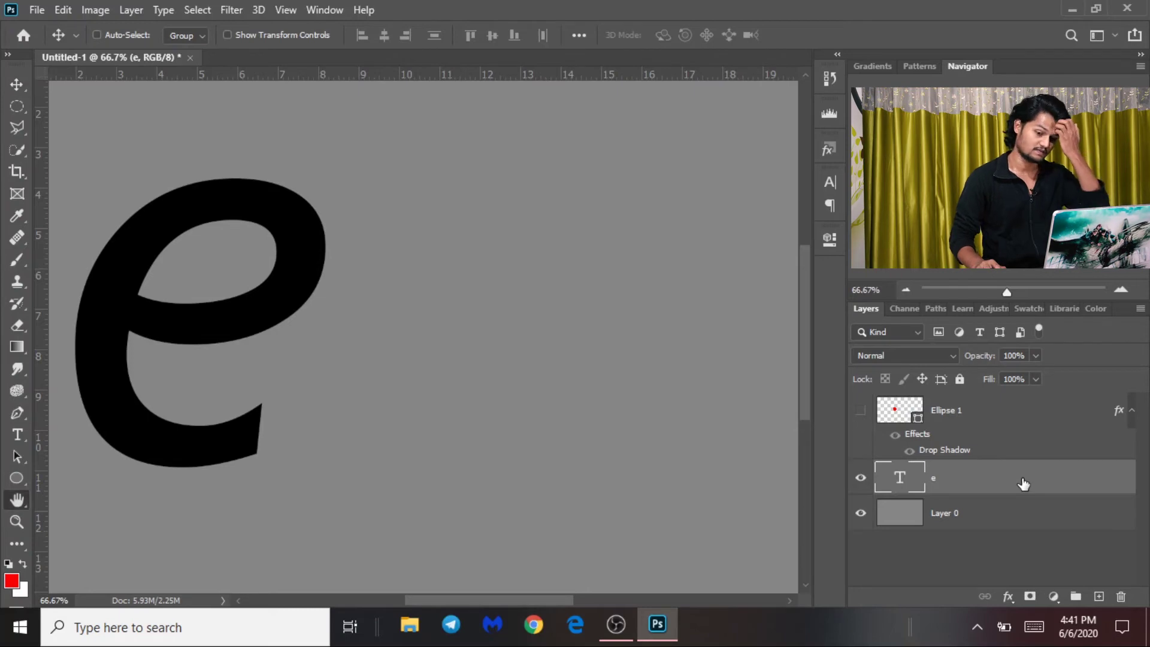
mouse_move(458, 134)
left_mouse_down()
mouse_move(569, 257)
mouse_move(747, 313)
mouse_move(734, 325)
mouse_move(466, 180)
mouse_move(471, 123)
left_mouse_up()
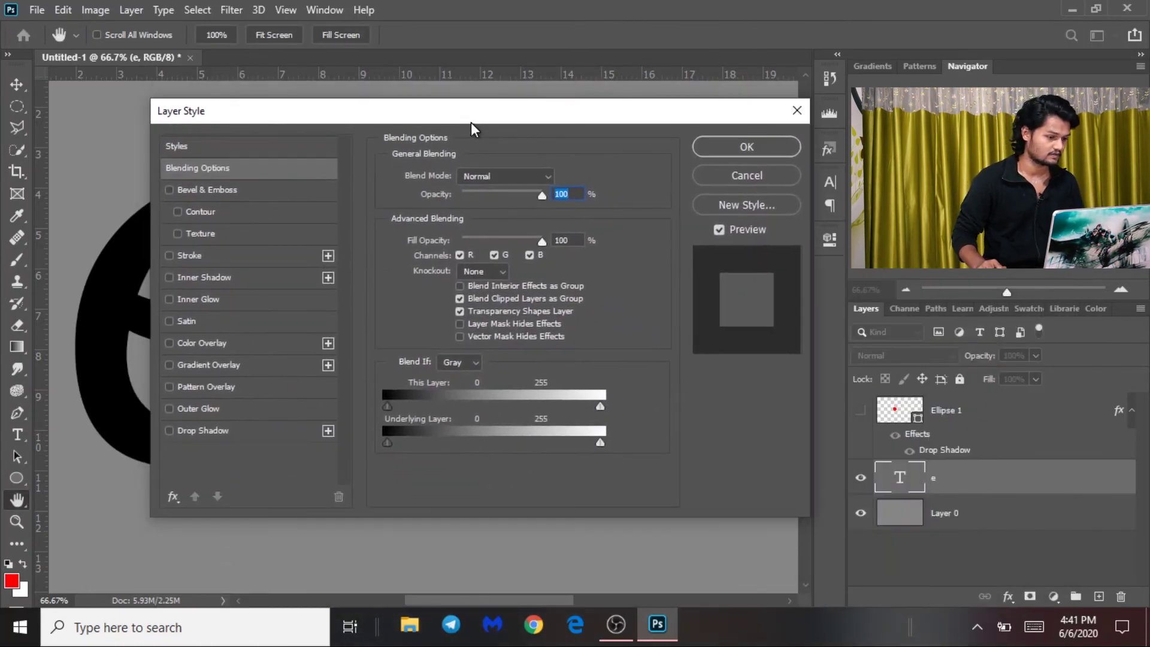
left_click(224, 299)
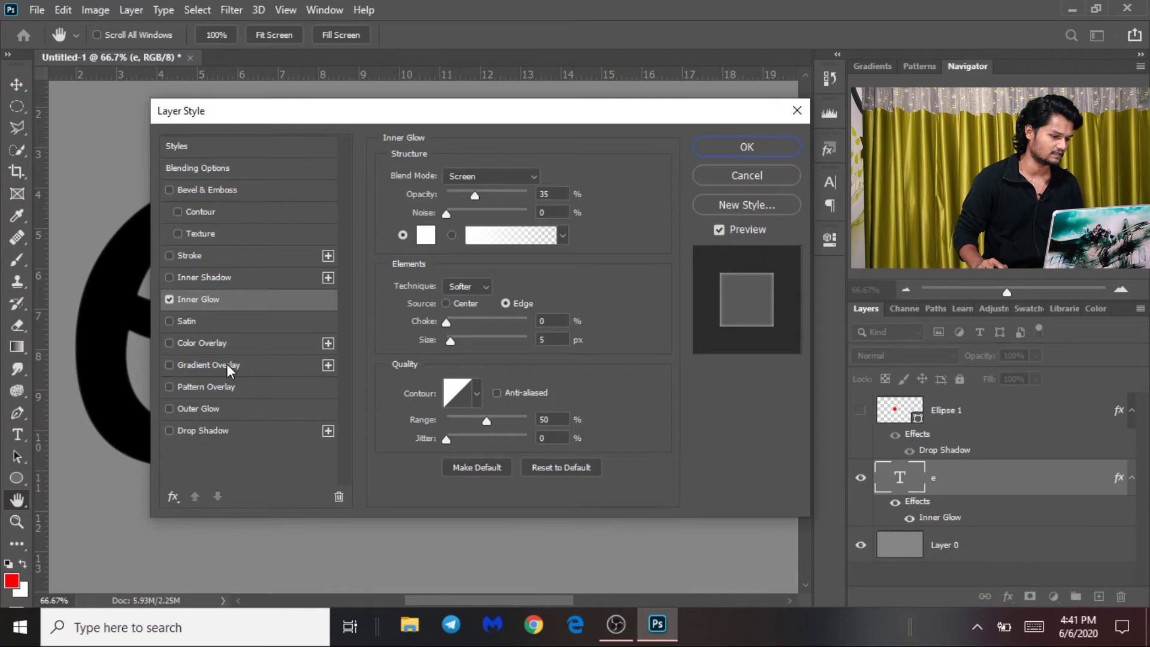
left_click(219, 344)
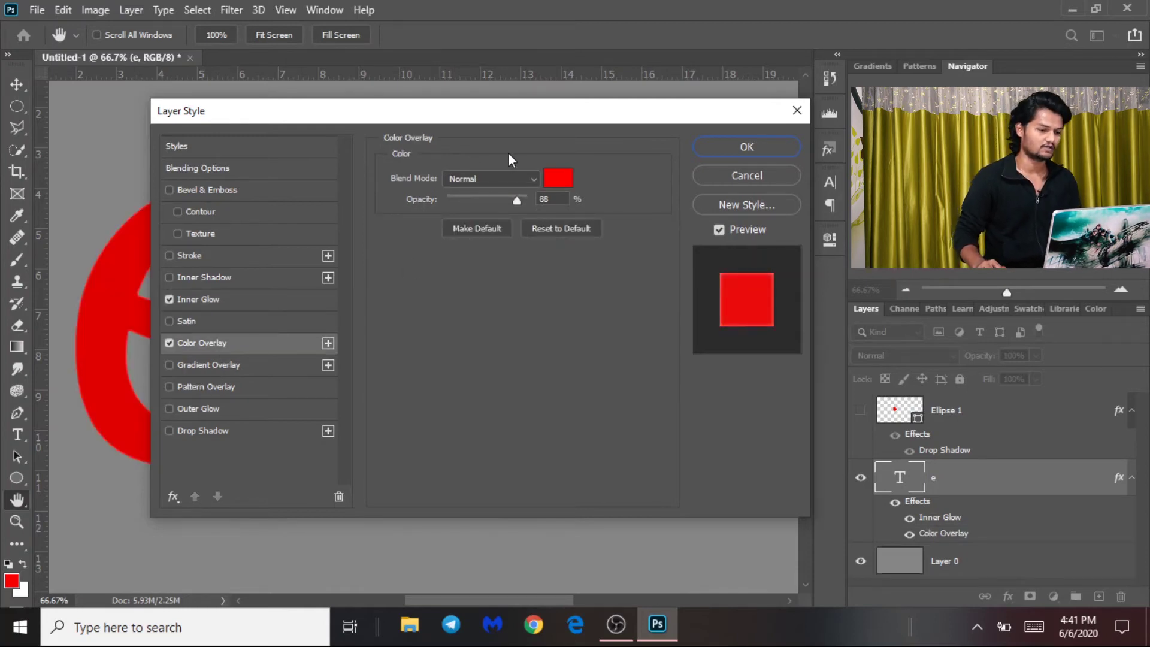
left_click_drag(417, 116, 793, 319)
left_click(575, 504)
left_click_drag(649, 326, 334, 132)
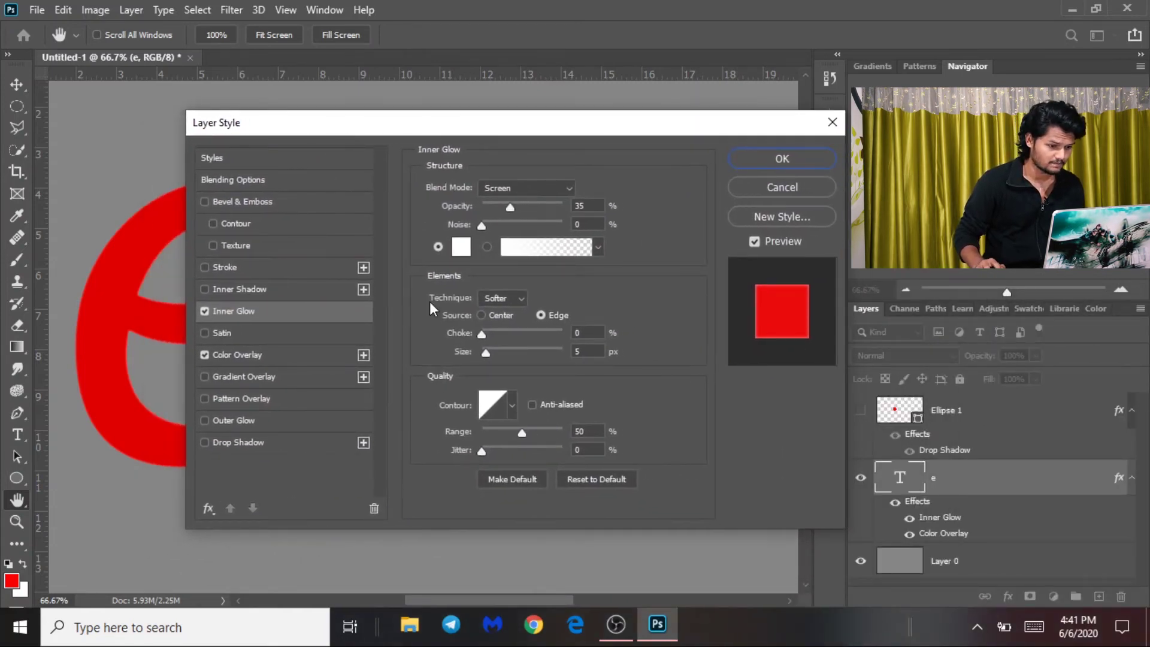
Set the inner glow's blend mode to Normal, its choke to 9% and its size to 1 px
left_click(515, 189)
left_click(513, 203)
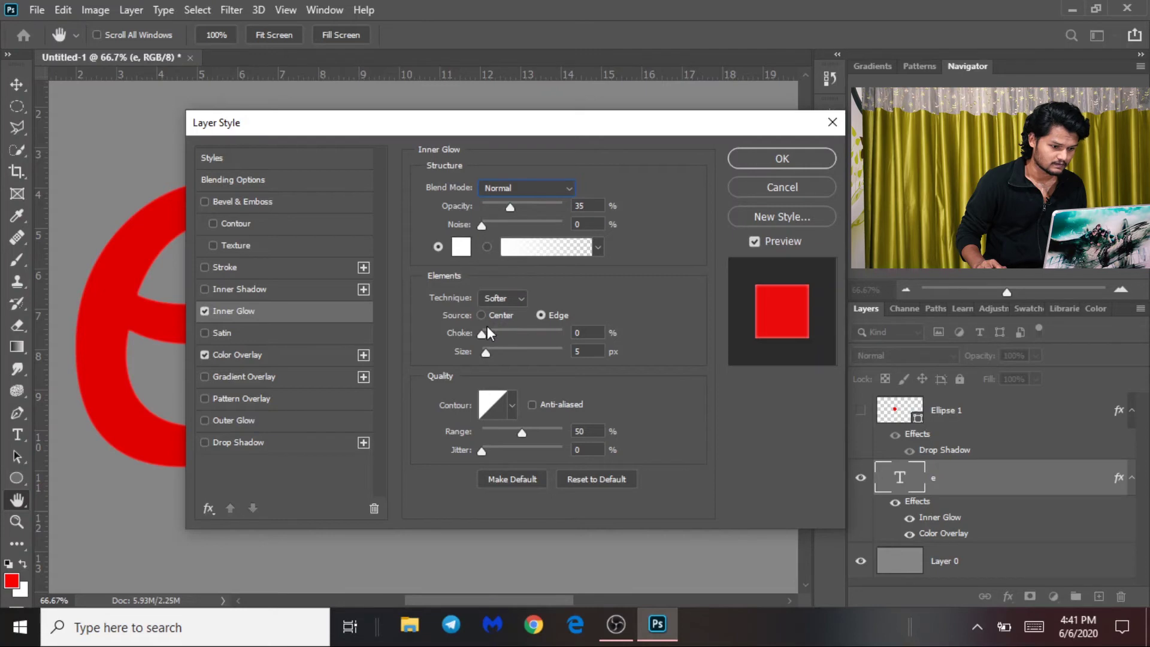
left_click_drag(484, 333, 487, 332)
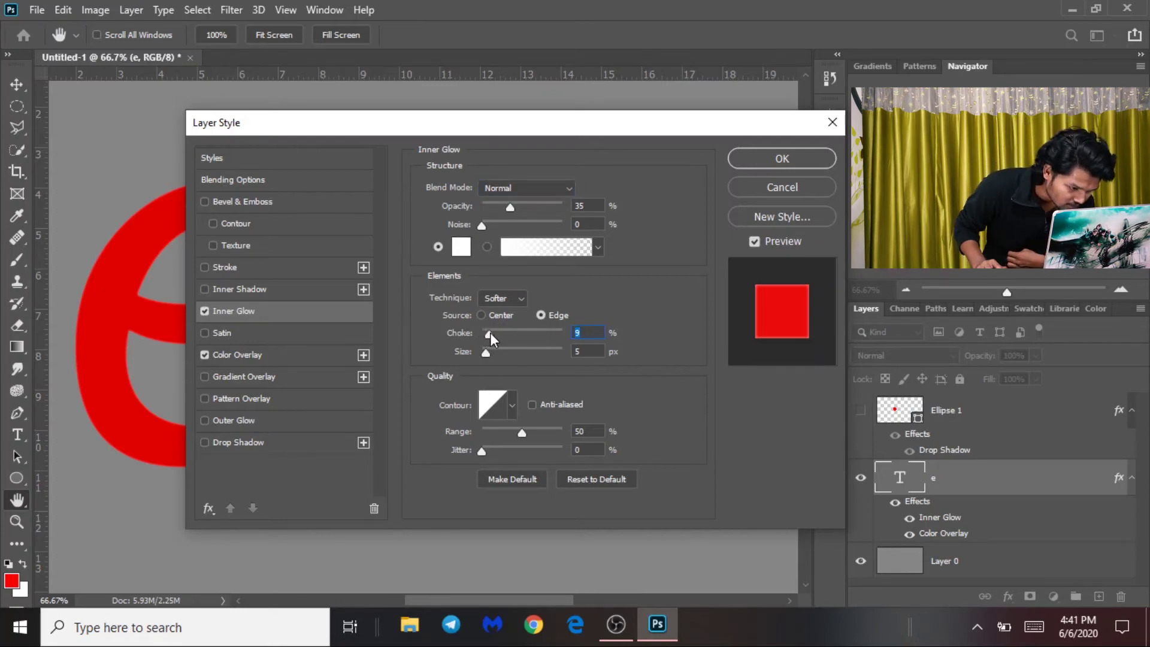
mouse_move(487, 355)
left_mouse_down()
mouse_move(498, 354)
mouse_move(484, 351)
left_mouse_up()
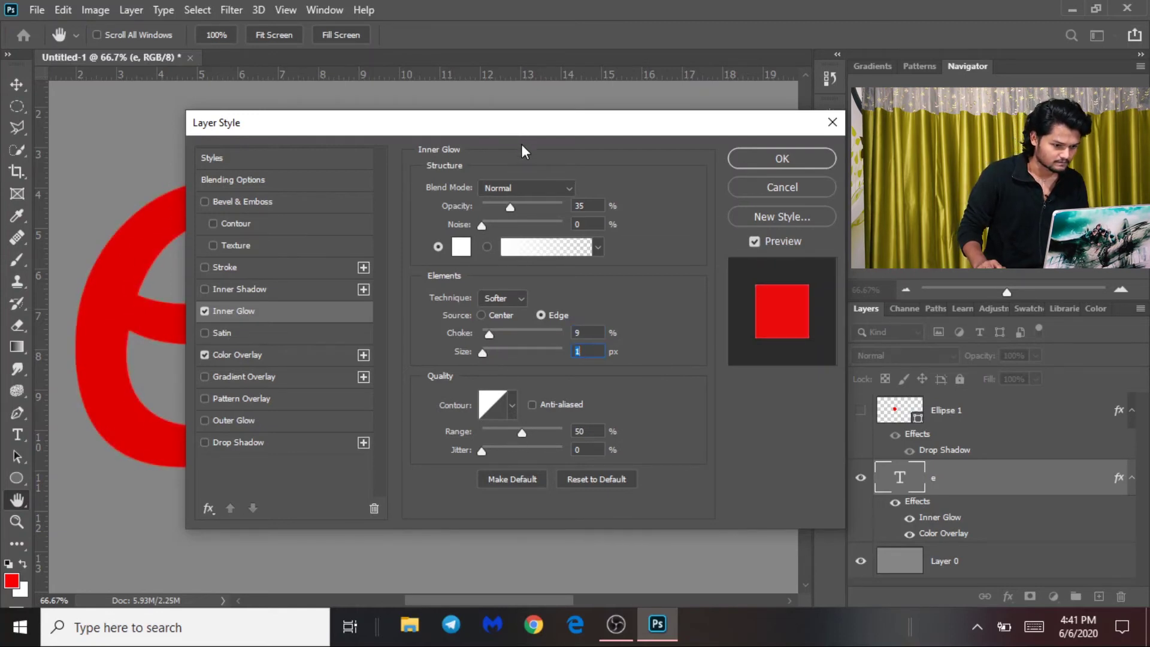
Change the inner glow colour to black (000000)
mouse_move(539, 129)
left_mouse_down()
mouse_move(662, 311)
mouse_move(585, 234)
mouse_move(535, 131)
left_mouse_up()
left_click(463, 255)
left_click_drag(709, 181, 666, 279)
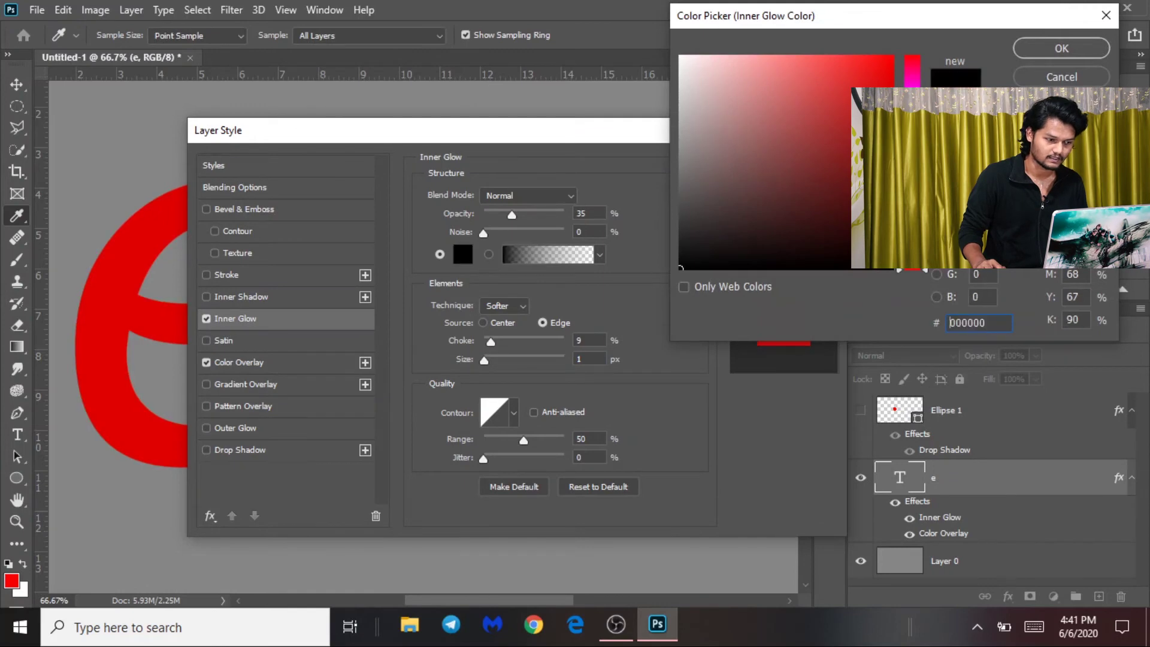
left_click(1040, 53)
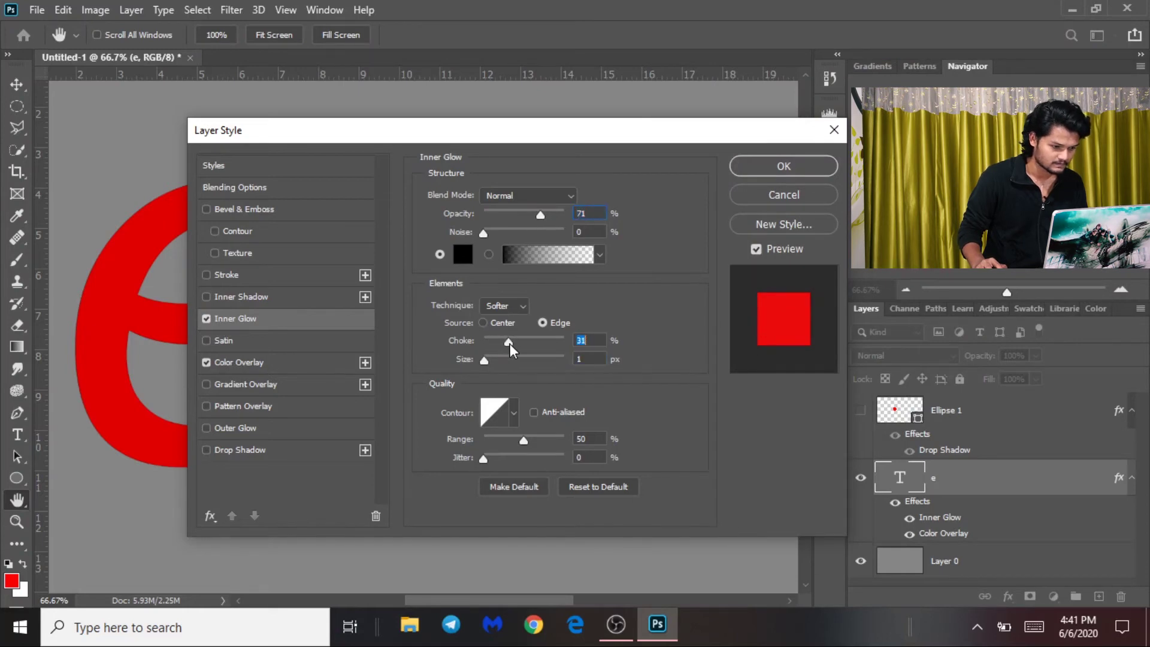
Strengthen the inner glow with 51% opacity, 5% choke and a size of 18 px, and check it on the letter
mouse_move(487, 364)
left_mouse_down()
mouse_move(512, 362)
mouse_move(494, 361)
left_mouse_up()
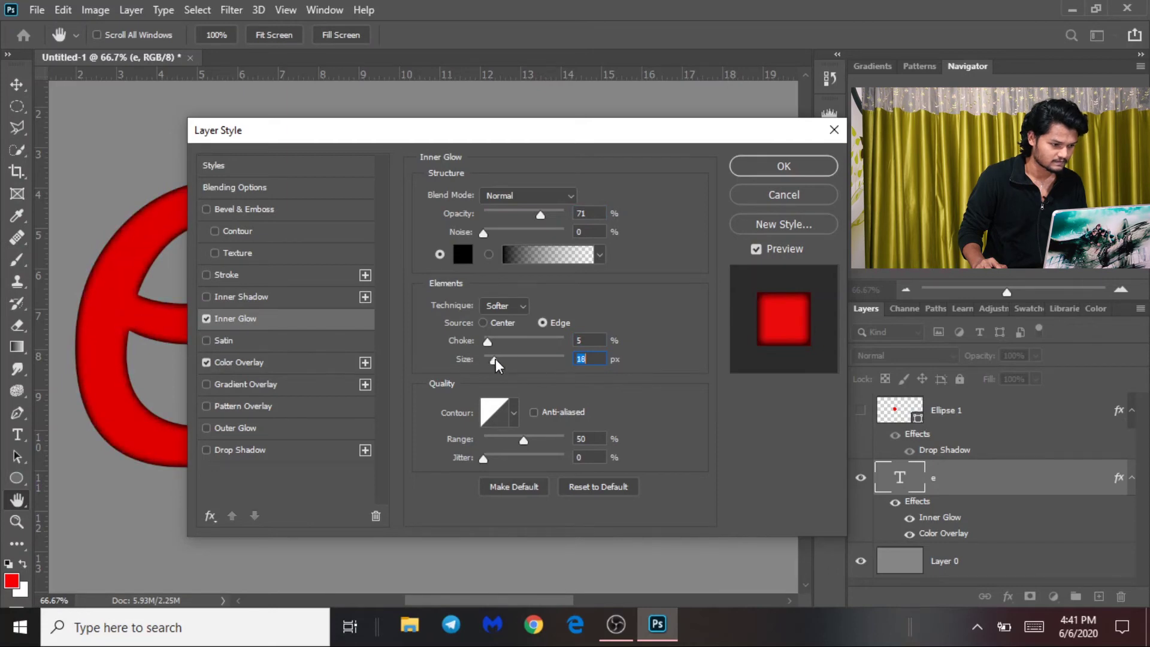
left_click_drag(511, 139, 861, 330)
left_click_drag(275, 293, 337, 311)
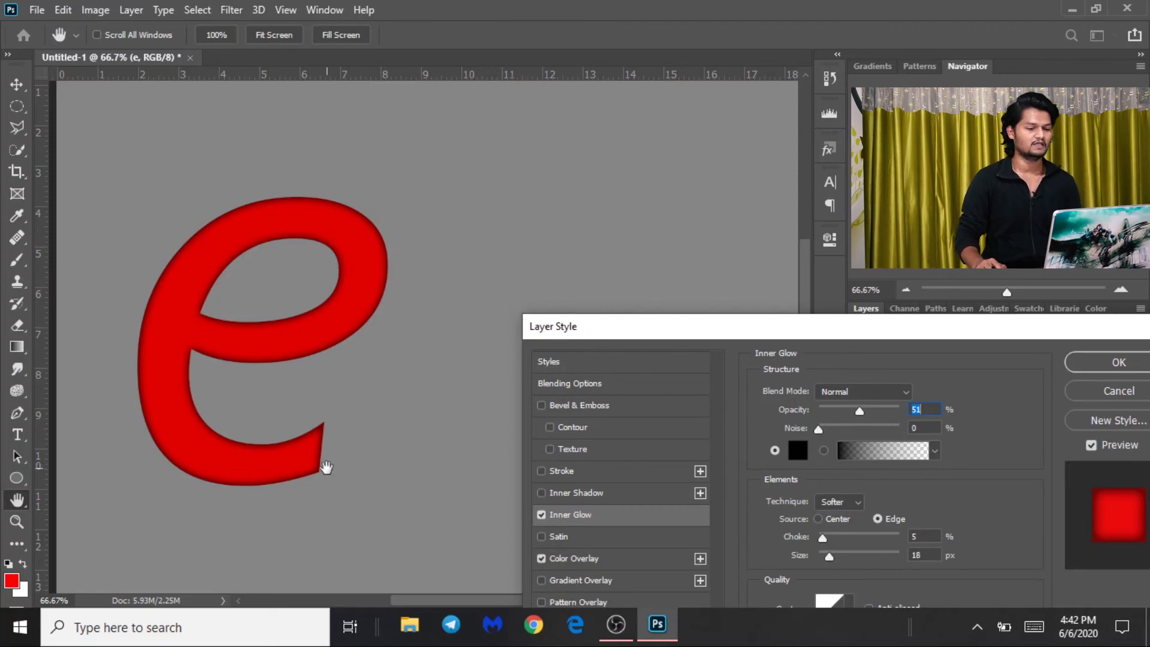
left_click_drag(726, 326, 348, 101)
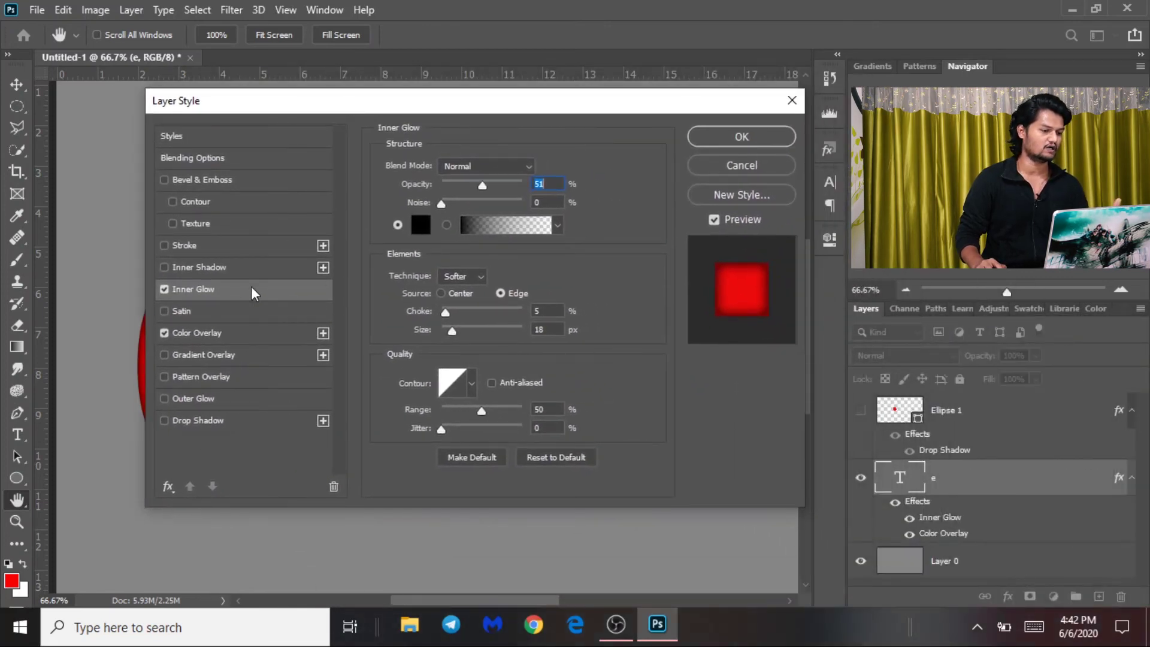
Change the Color Overlay colour to blue 3000ff and inspect the inner glow along the letter's edges
left_click(270, 333)
left_click(554, 168)
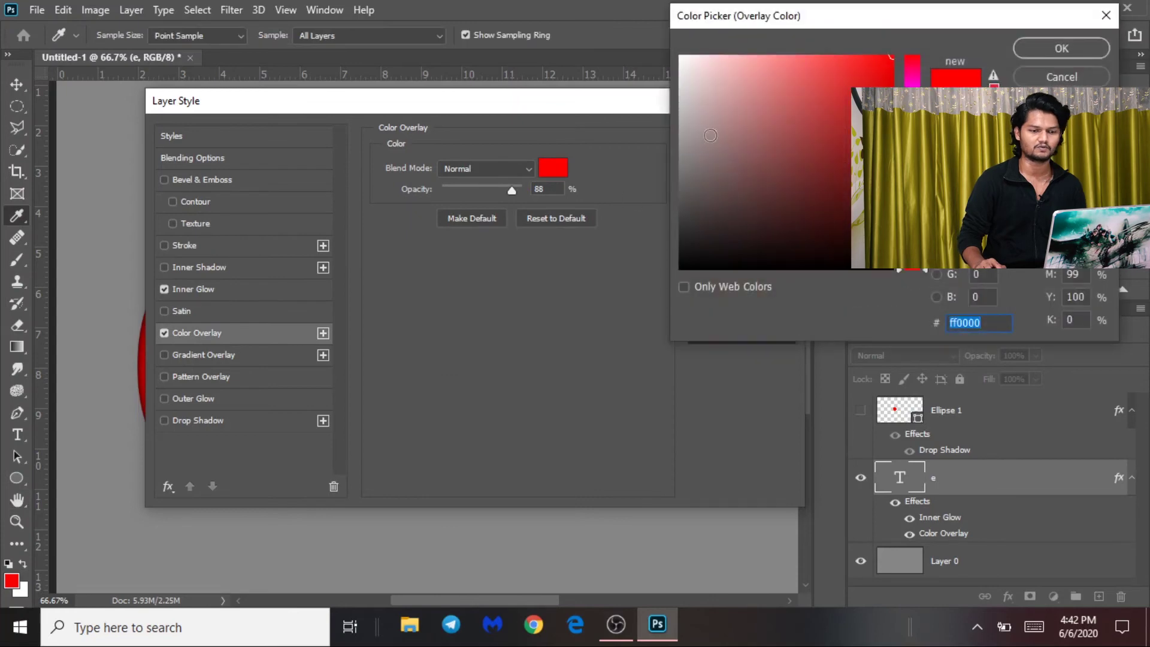
type("3000ff")
left_click(1061, 48)
left_click_drag(596, 112, 957, 347)
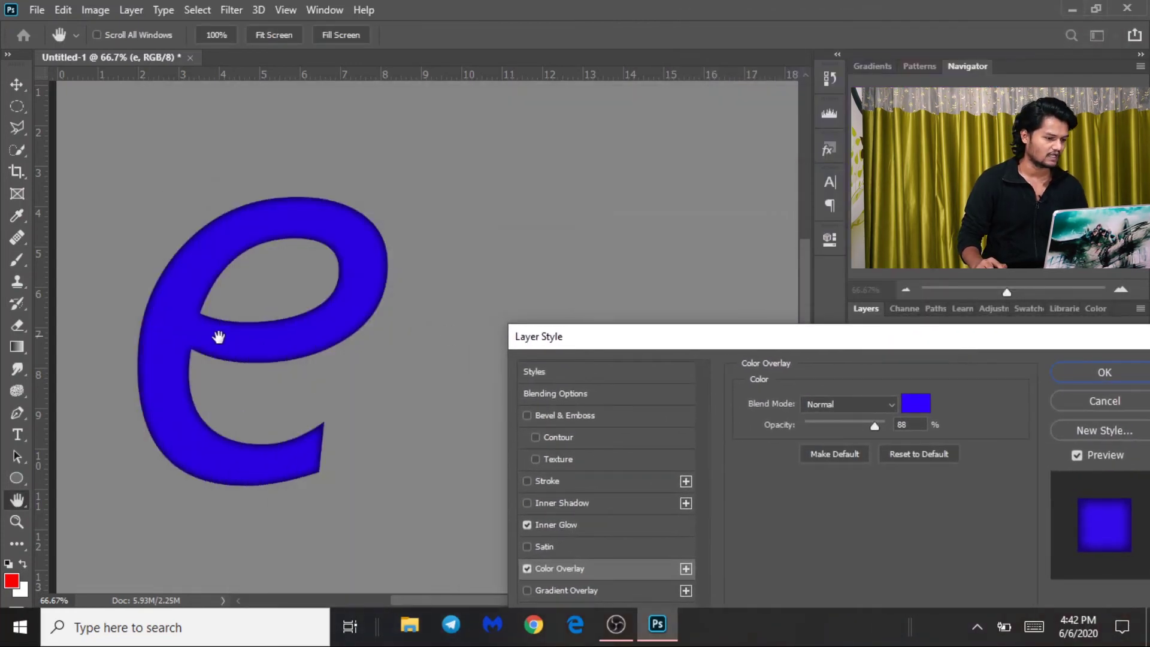
left_click_drag(368, 260, 151, 392)
left_click_drag(339, 112, 371, 286)
left_click_drag(445, 339, 411, 150)
left_click_drag(631, 343, 309, 155)
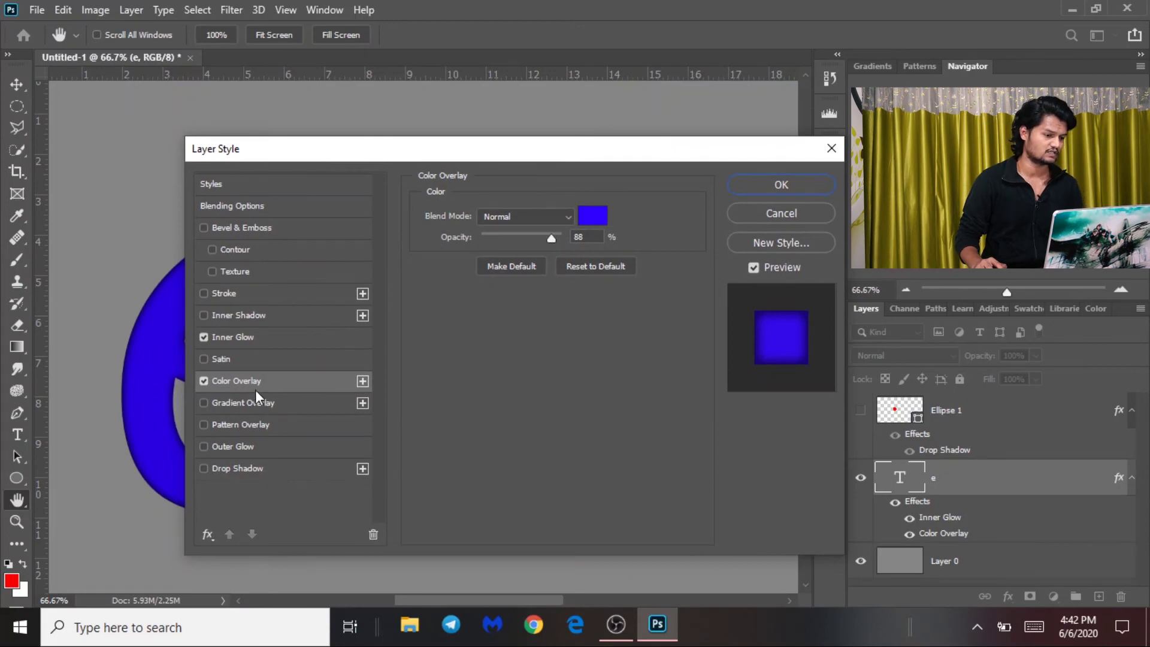
Add a Pattern Overlay to the letter e and browse the pattern presets, keeping the tree pattern
left_click(267, 423)
left_click_drag(487, 160, 772, 289)
left_click(797, 391)
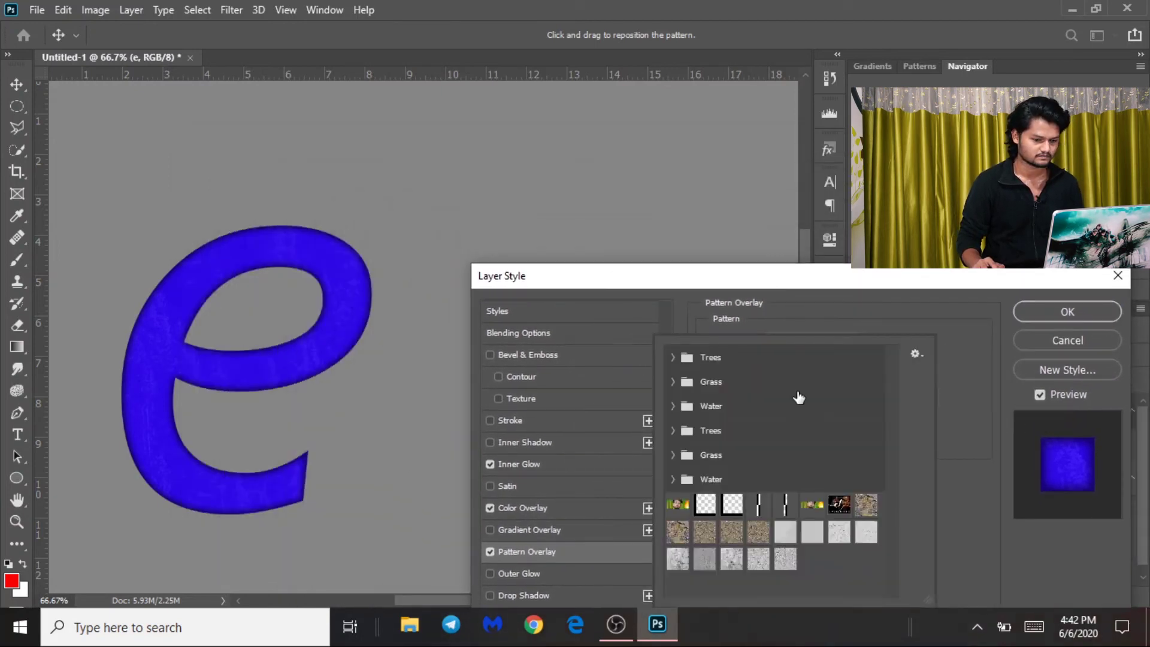
left_click(938, 505)
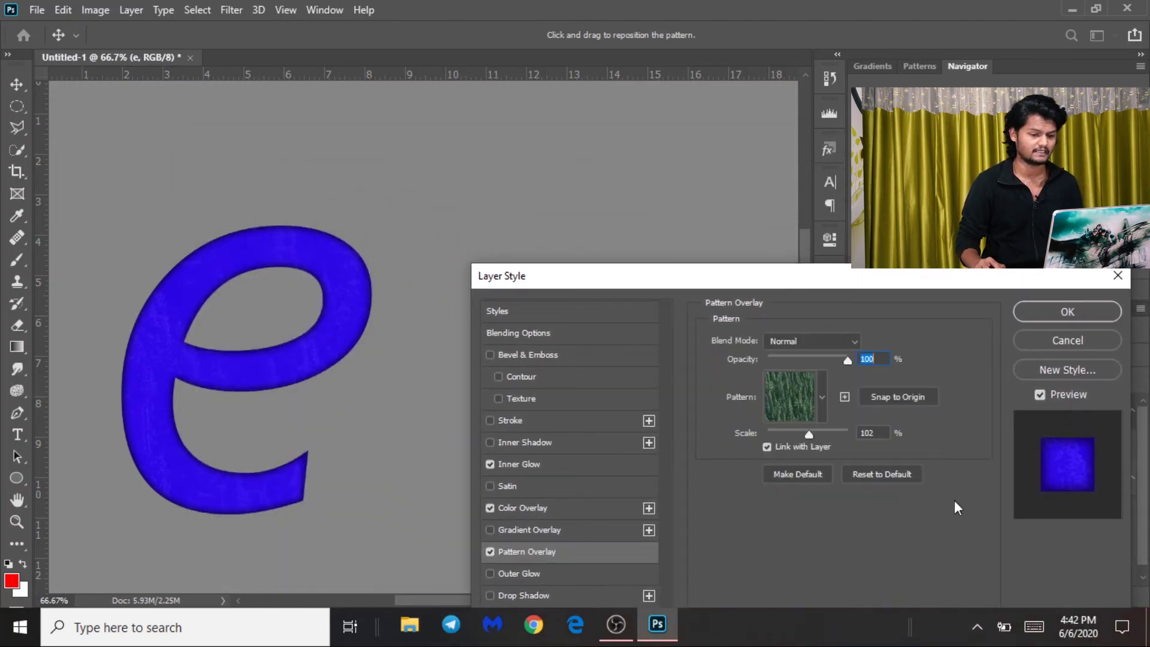
Toggle the Color Overlay to compare it with the tree pattern on the letter, and leave it off
left_click(487, 512)
left_click(491, 507)
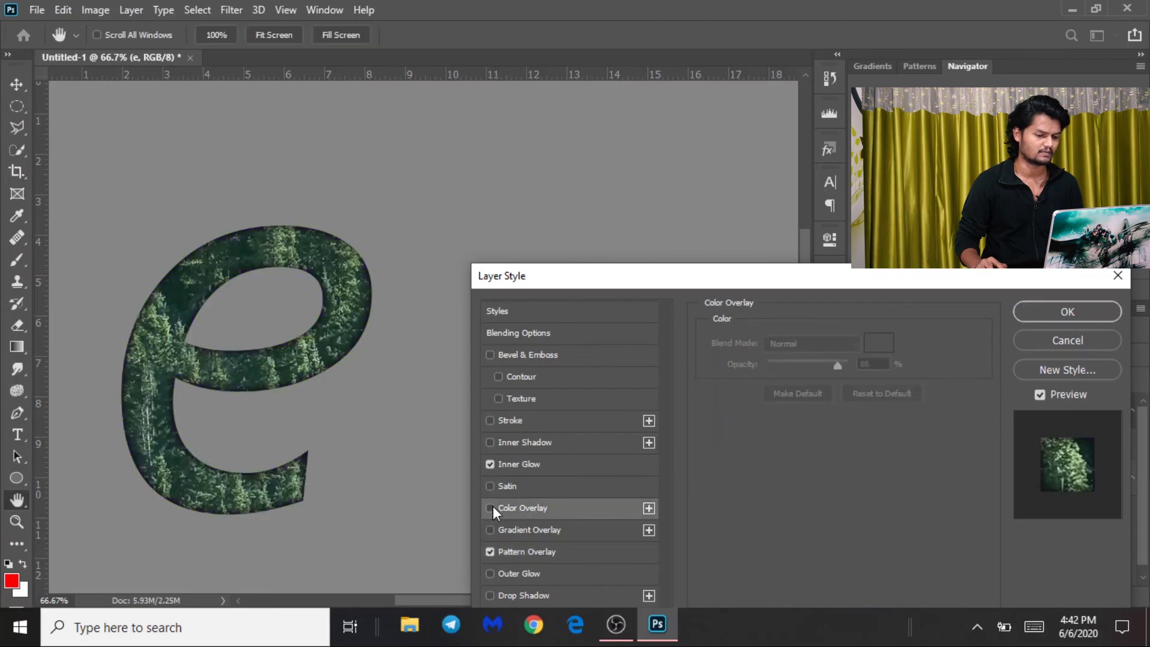
left_click(491, 508)
left_click(492, 508)
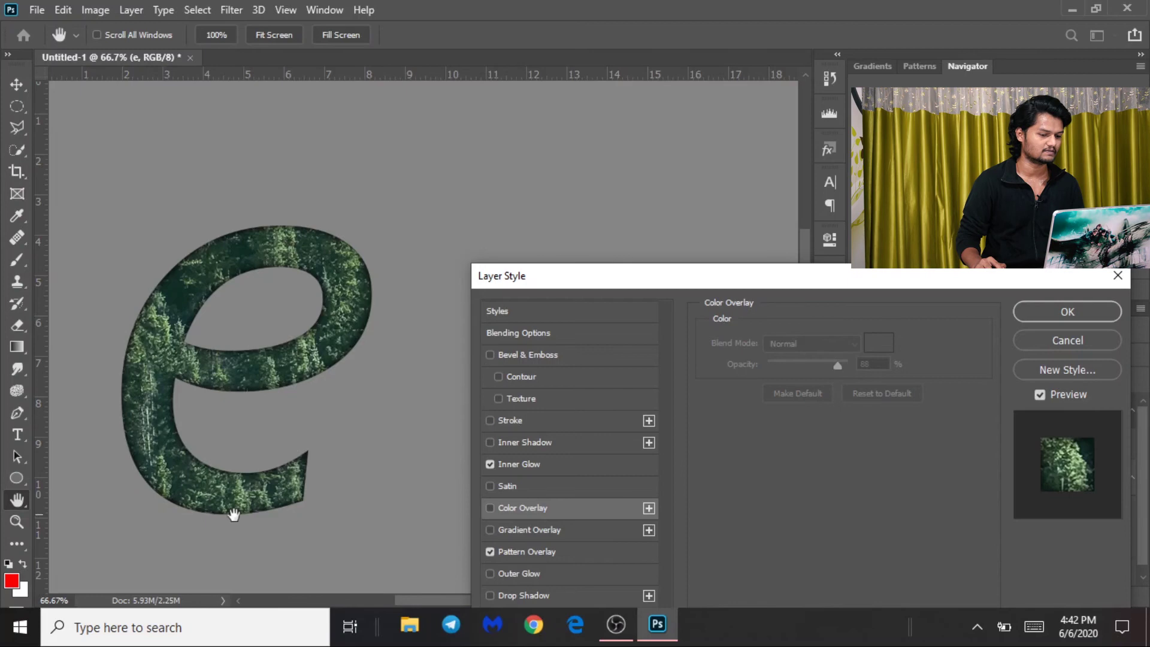
left_click(488, 507)
left_click(490, 507)
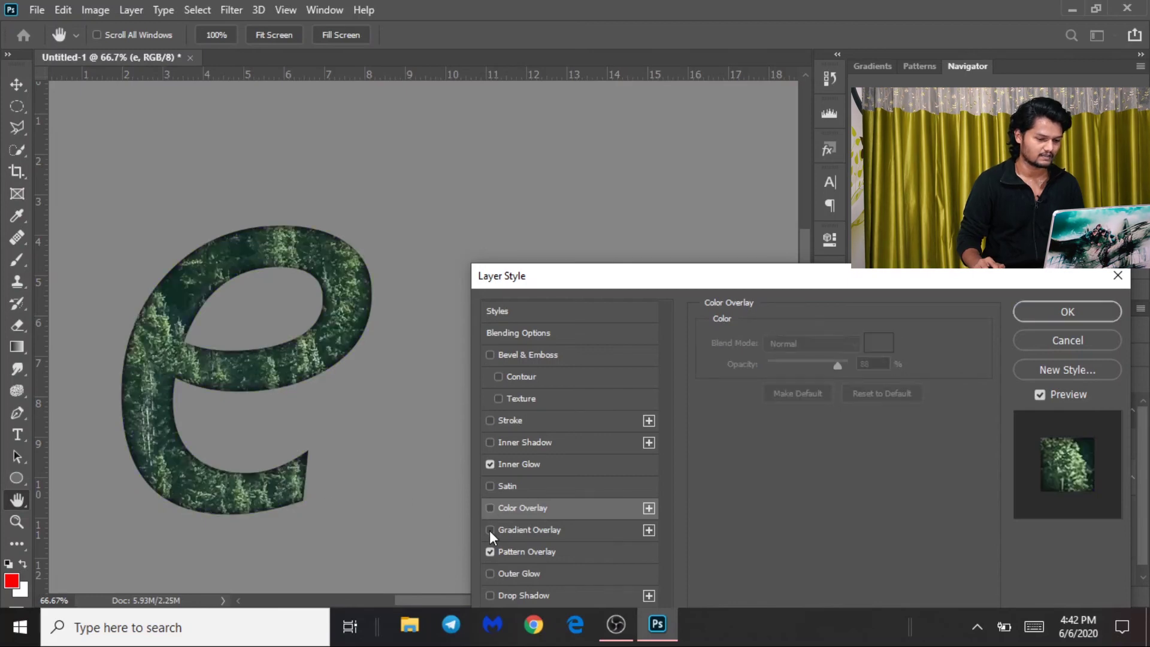
Add a green-to-yellow Gradient Overlay to the letter e, trying the pink and the red-blue striped presets, and apply the layer style
left_click(490, 530)
left_click(555, 528)
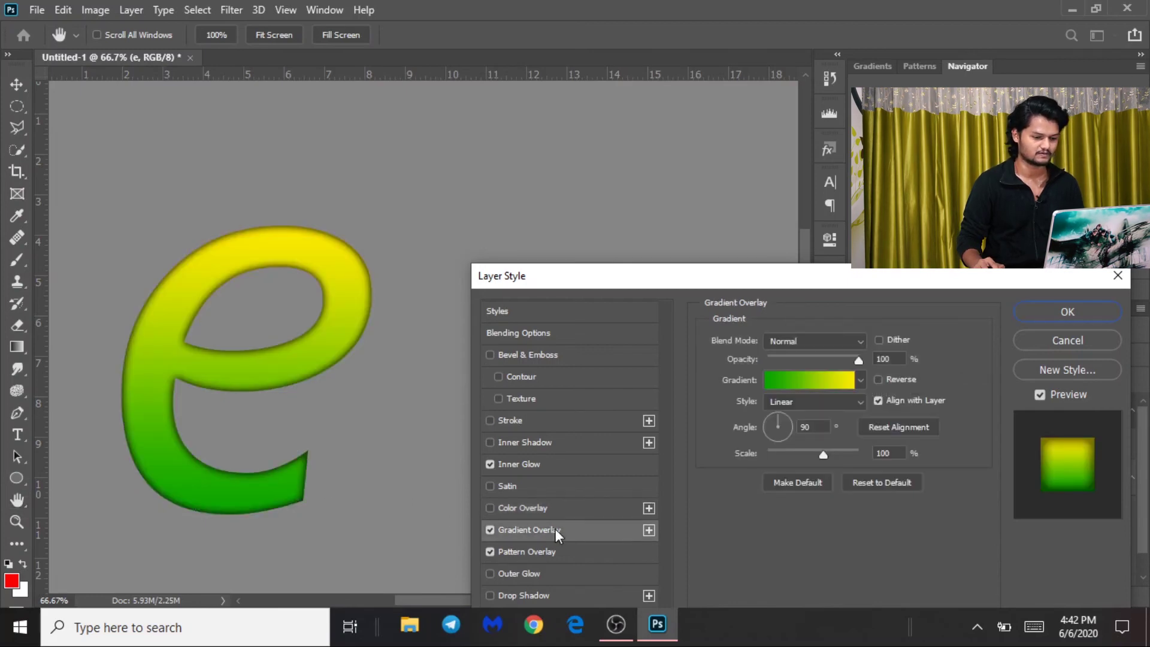
left_click(860, 381)
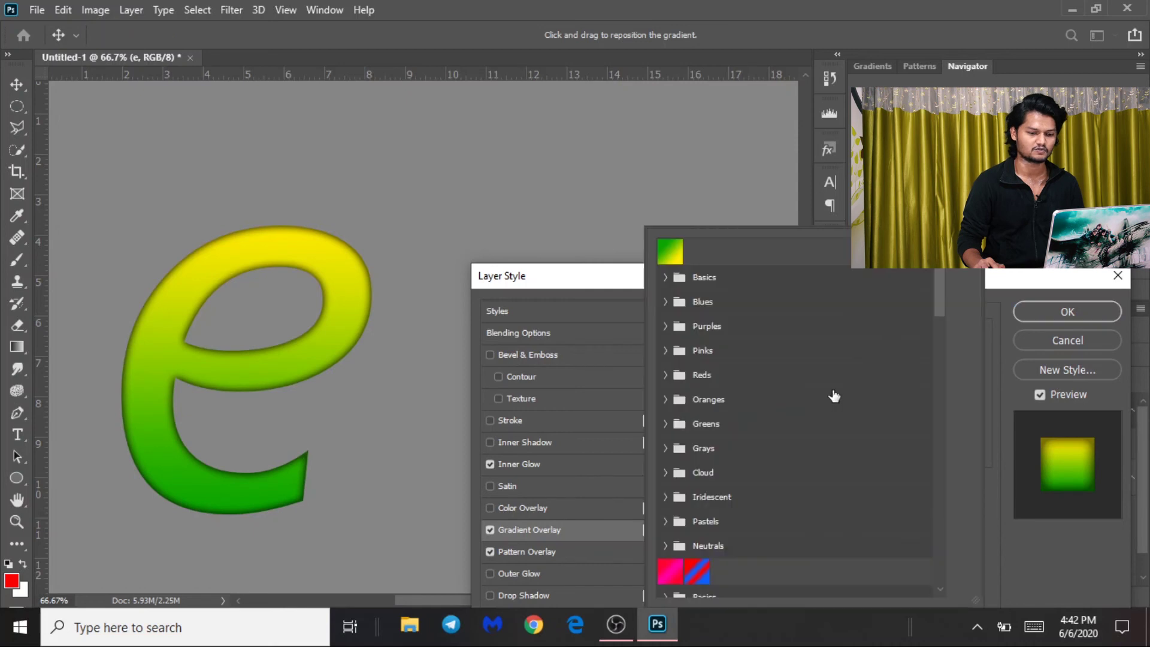
left_click(669, 571)
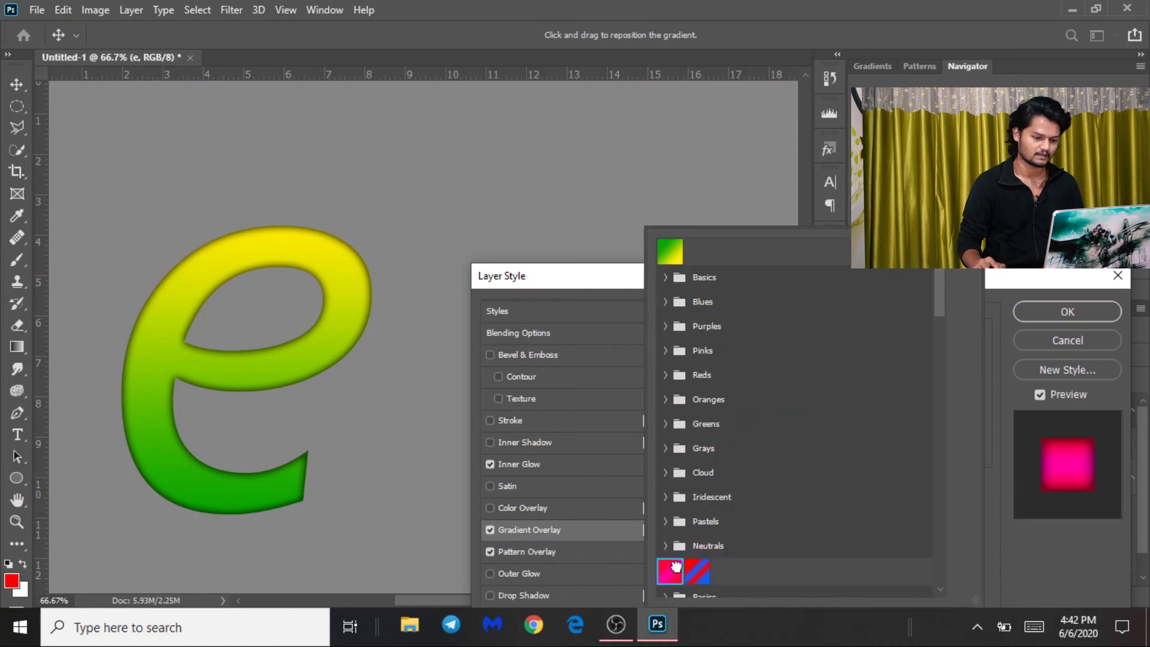
left_click(697, 572)
left_click(670, 252)
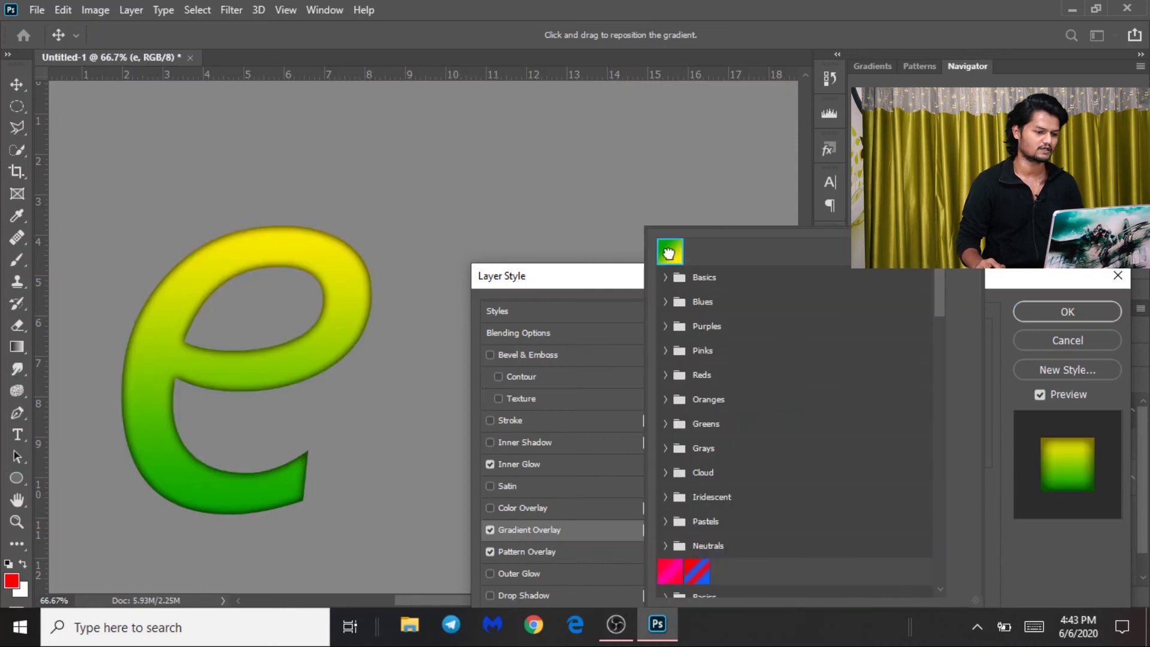
left_click(1052, 318)
left_click_drag(390, 334, 458, 295)
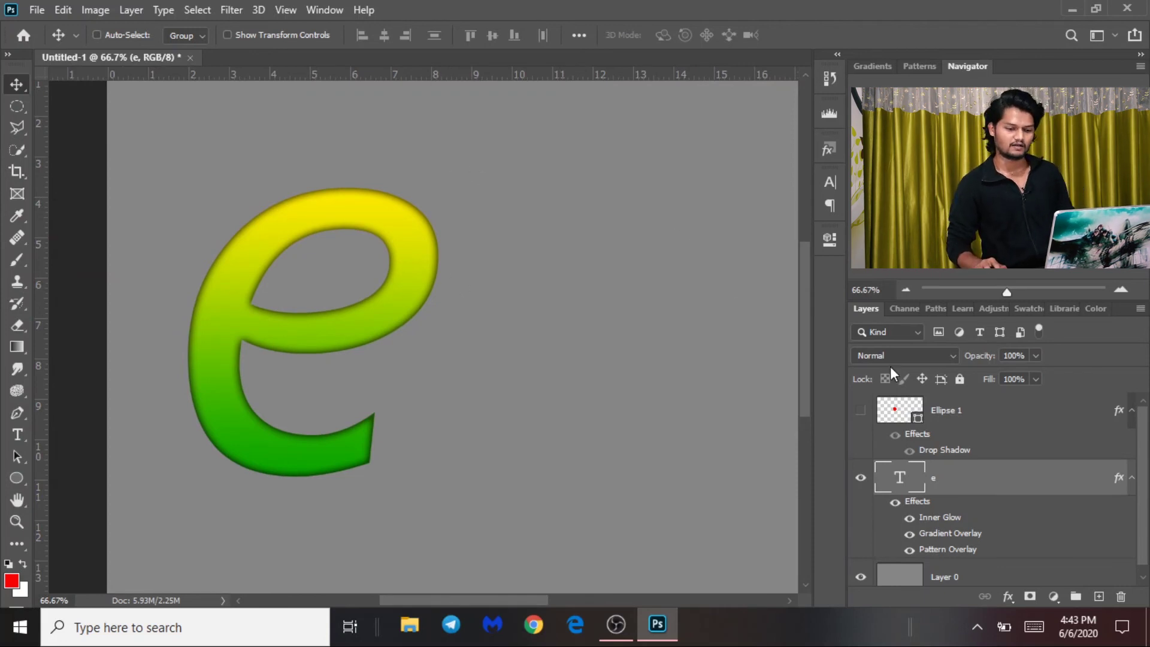
Examine the blend modes offered for the letter e layer and for its Gradient Overlay, leaving both at Normal
left_click(921, 355)
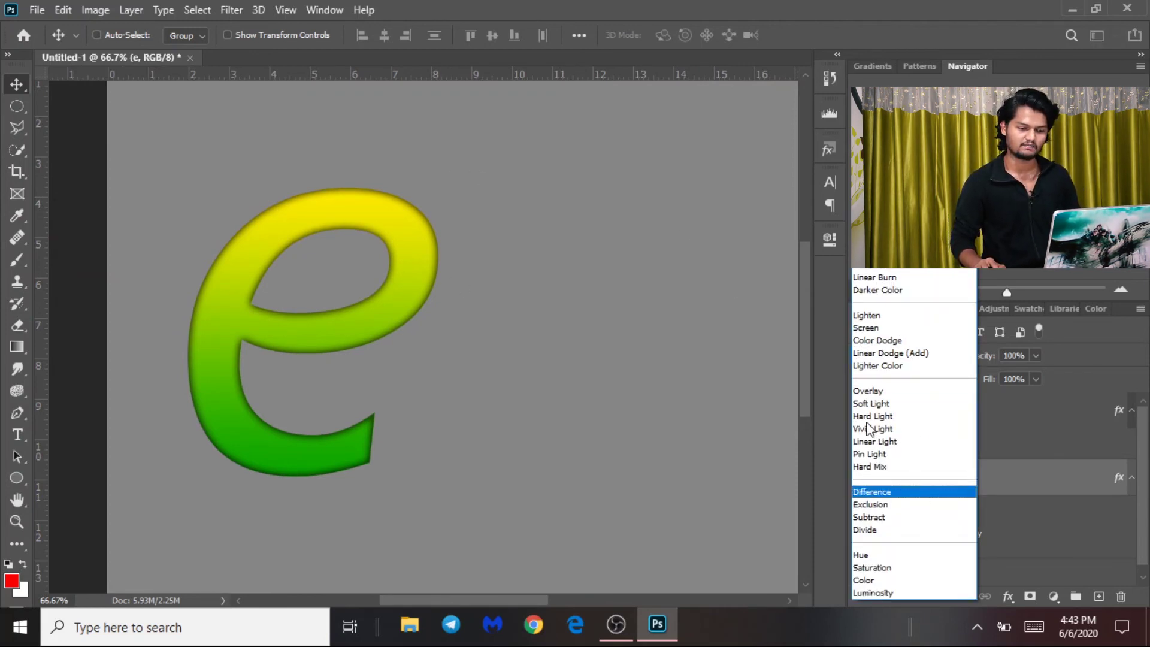
left_click(677, 403)
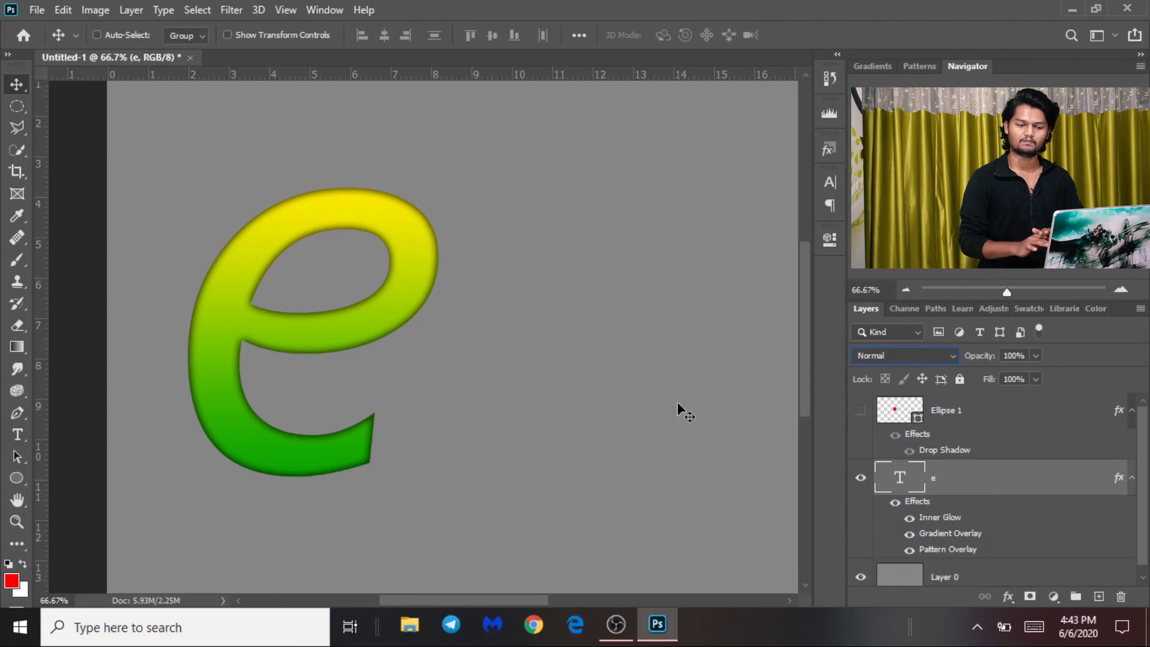
double_click(1041, 479)
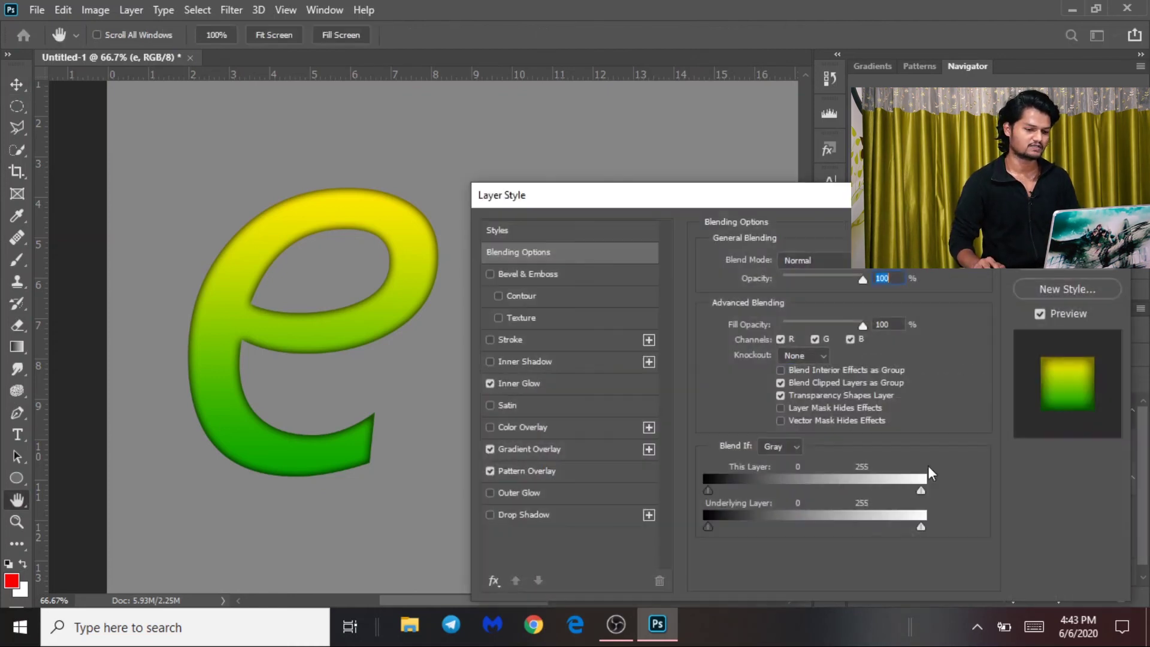
left_click_drag(605, 204, 252, 97)
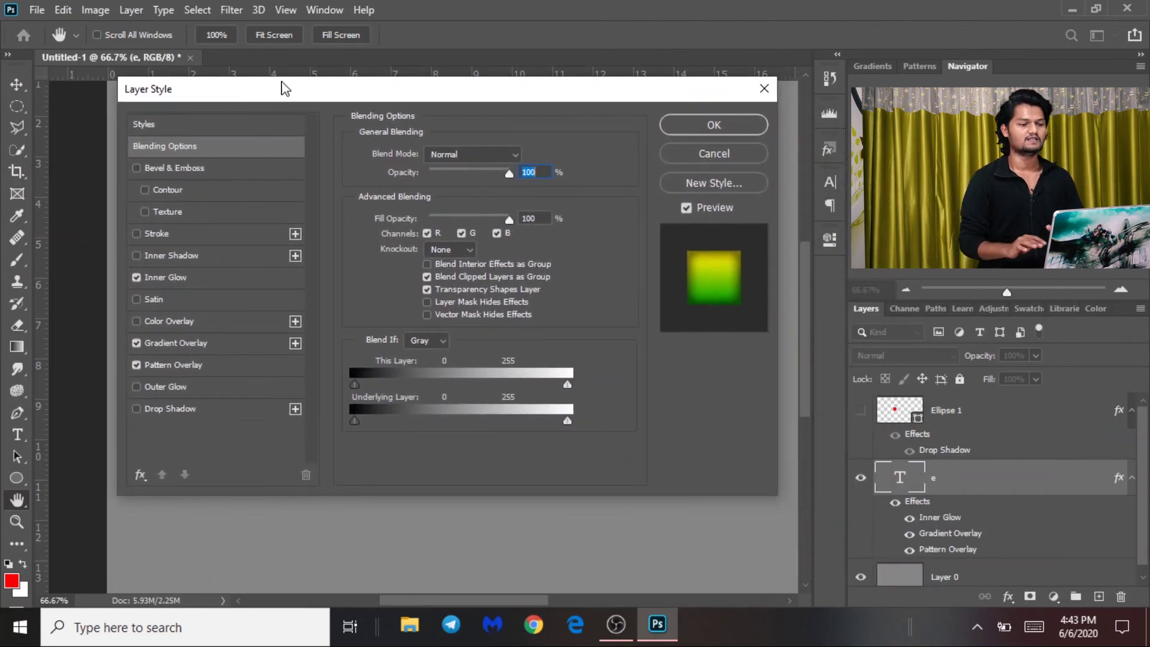
left_click(203, 343)
left_click(470, 157)
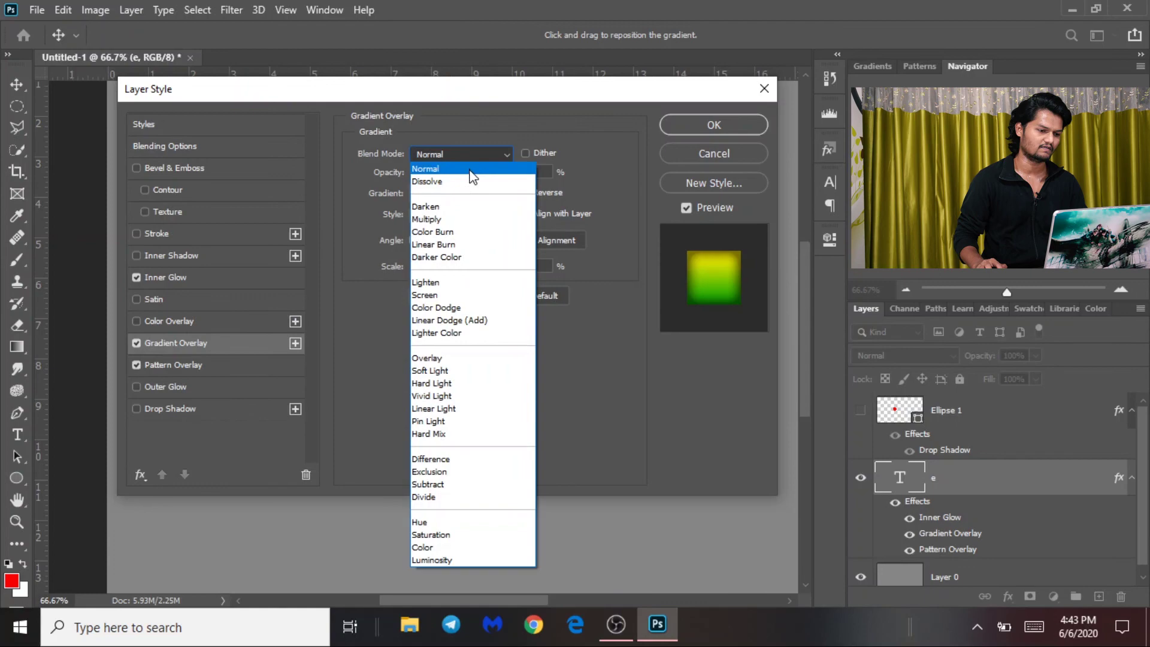
left_click(602, 398)
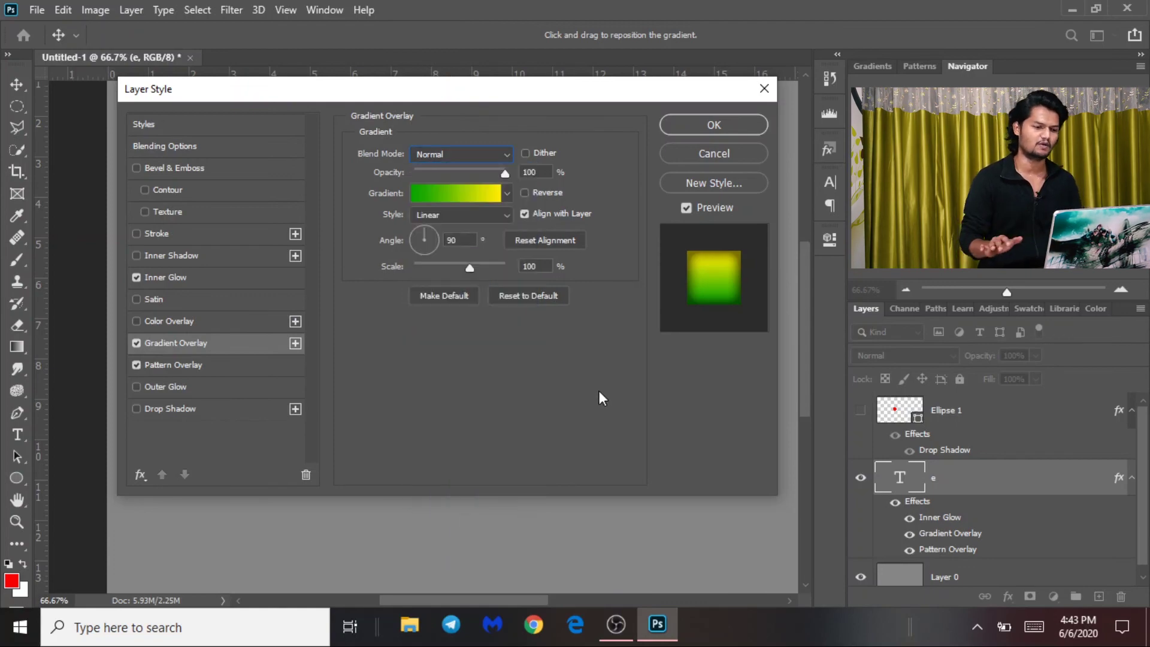